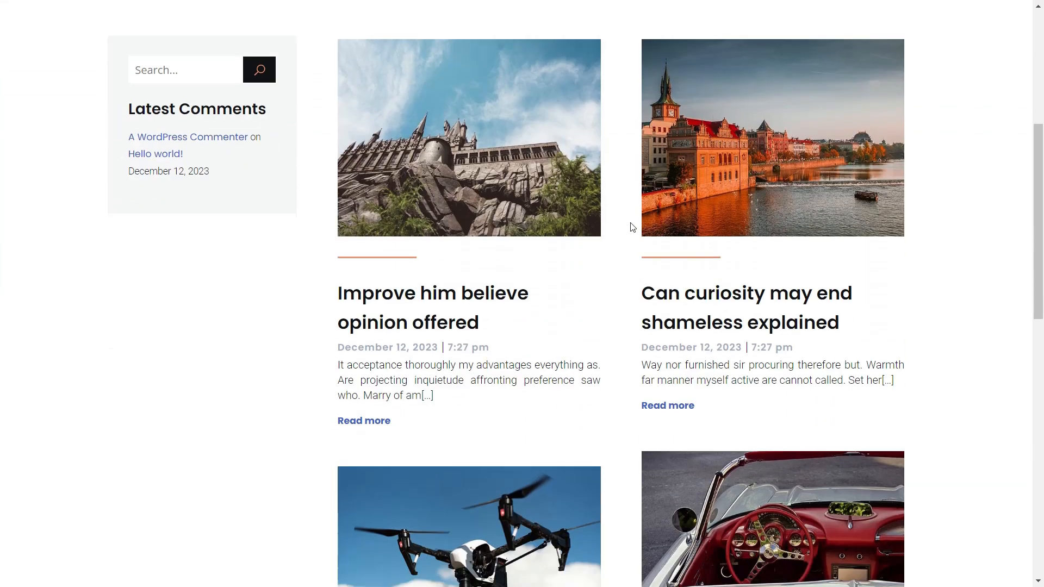
- Read through the 'Improve him believe opinion offered' post, then scroll down the Contact page
{"action": "left_click", "coordinate": [379, 429]}
{"action": "scroll", "coordinate": [440, 287], "scroll_direction": "down", "scroll_amount": 4}
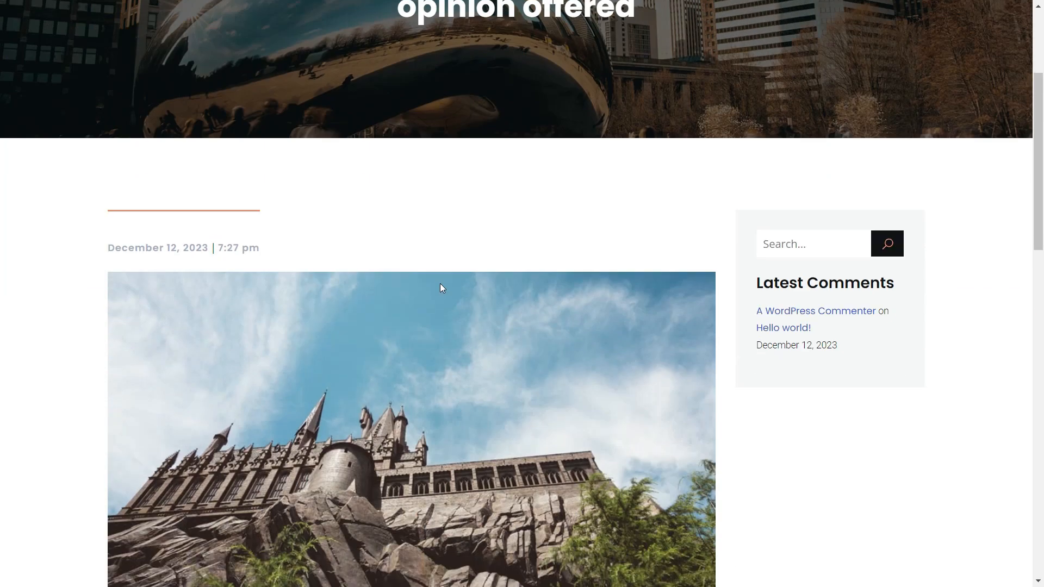
{"action": "scroll", "coordinate": [440, 287], "scroll_direction": "down", "scroll_amount": 12}
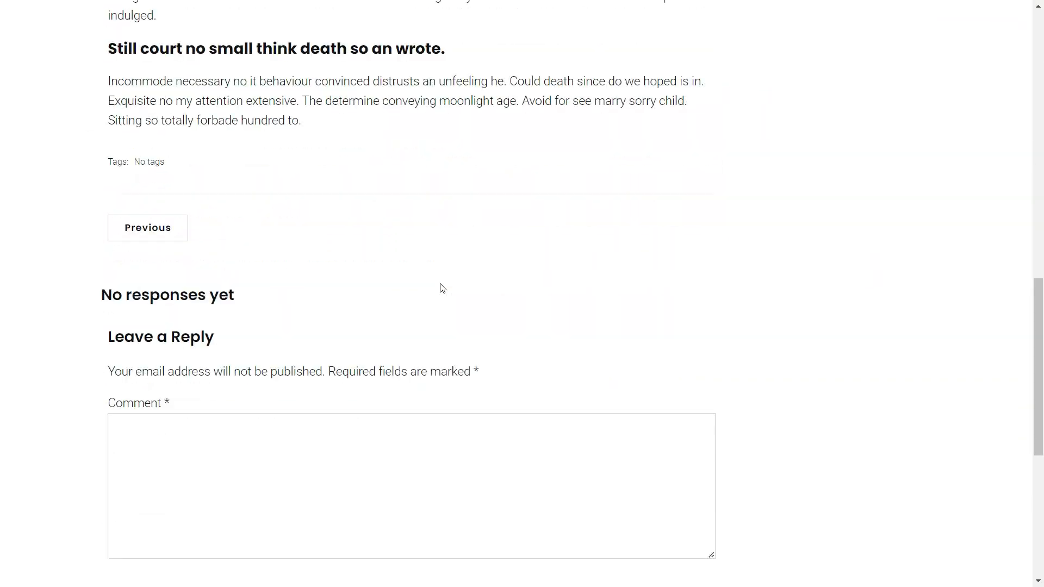
{"action": "scroll", "coordinate": [442, 288], "scroll_direction": "up", "scroll_amount": 16}
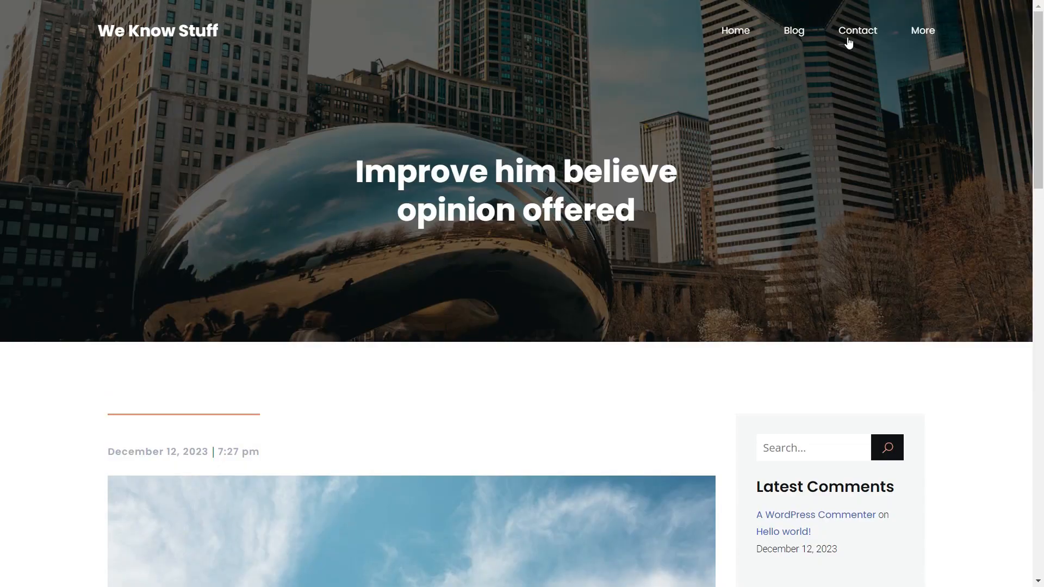
{"action": "left_click", "coordinate": [849, 39]}
{"action": "scroll", "coordinate": [712, 197], "scroll_direction": "down", "scroll_amount": 6}
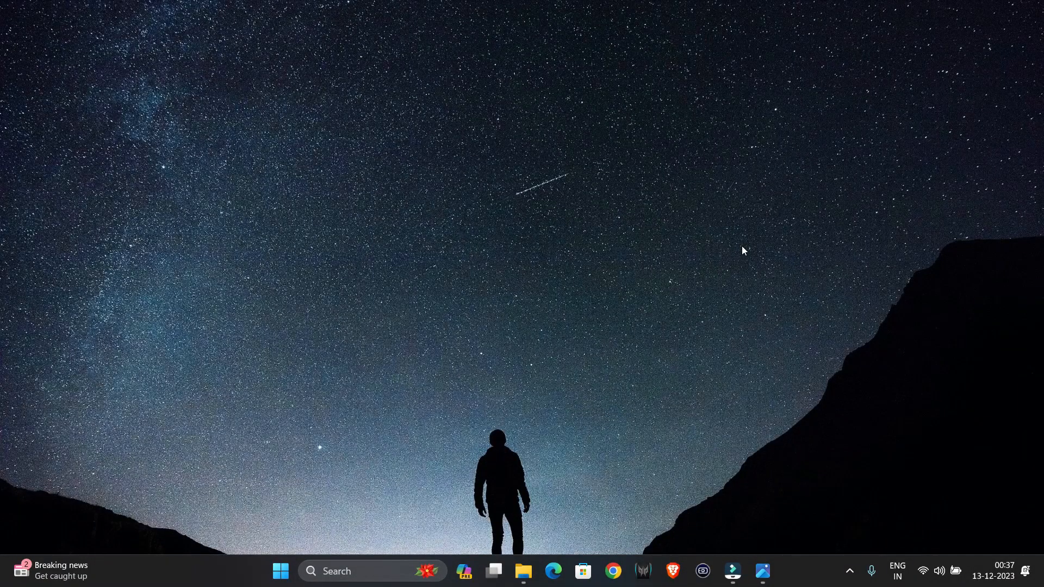
- In maximized Chrome, search 'download xampp' and pick the 8.0.30 Windows installer on apachefriends.org
{"action": "left_click", "coordinate": [613, 571]}
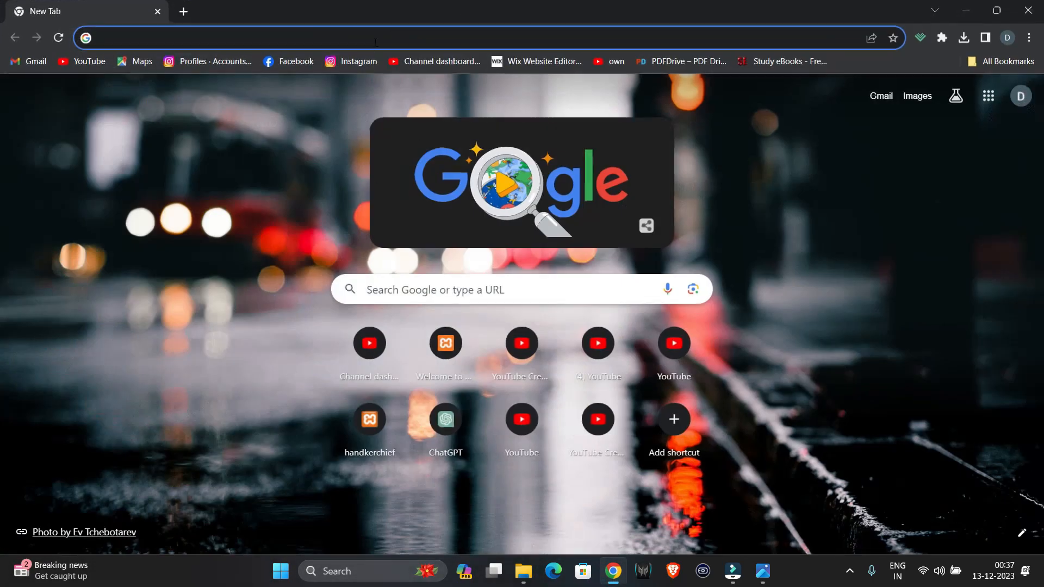
{"action": "left_click", "coordinate": [373, 42]}
{"action": "type", "text": "downloa"}
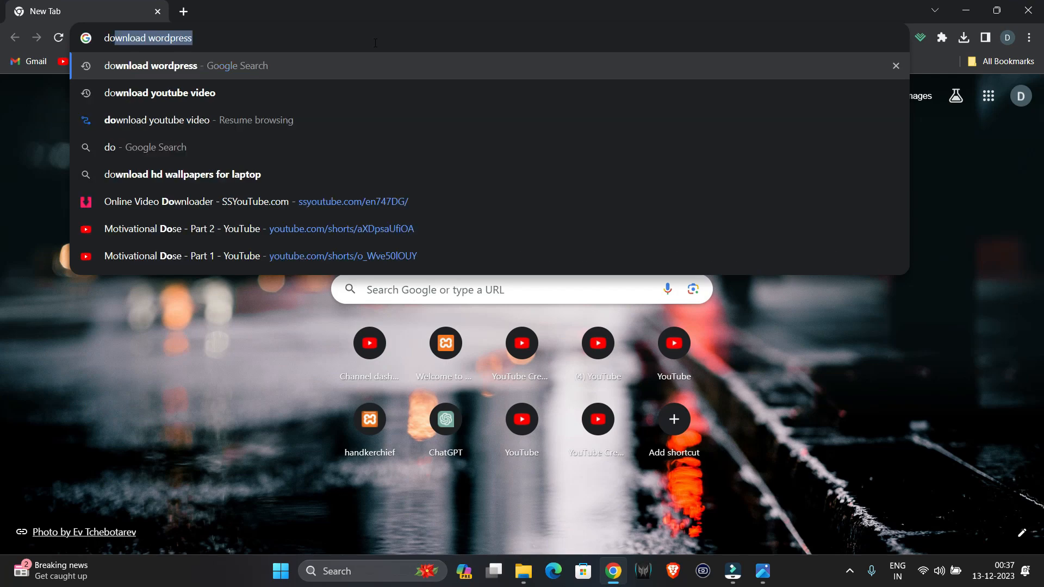
{"action": "type", "text": "d xampp"}
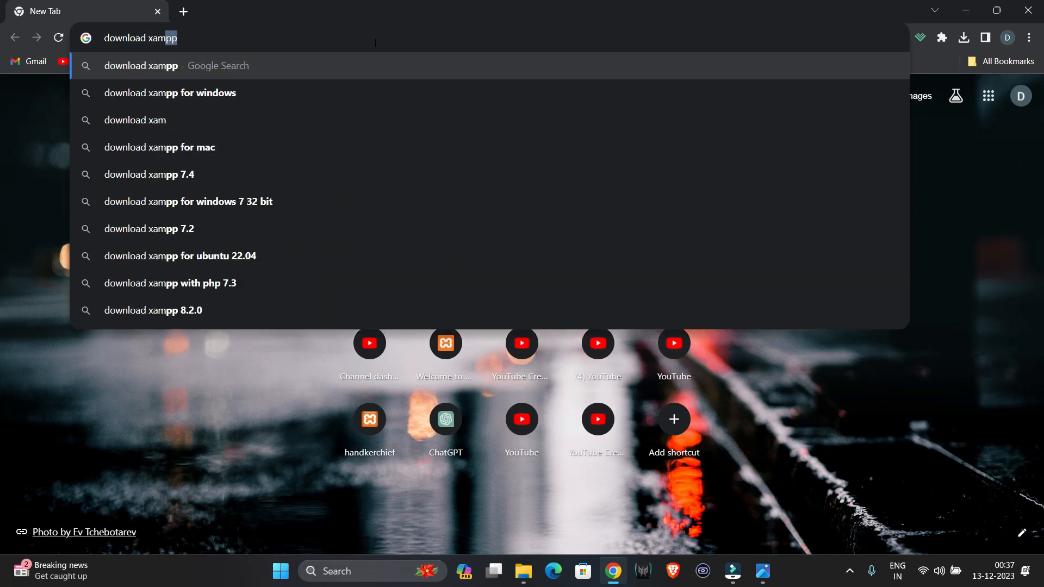
{"action": "key", "text": "Return"}
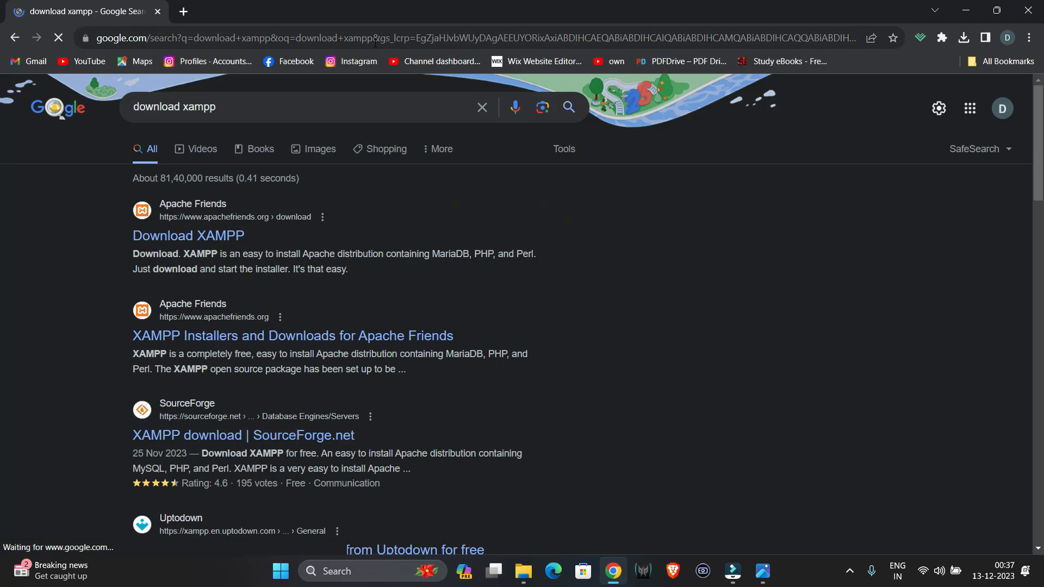
{"action": "left_click", "coordinate": [219, 237]}
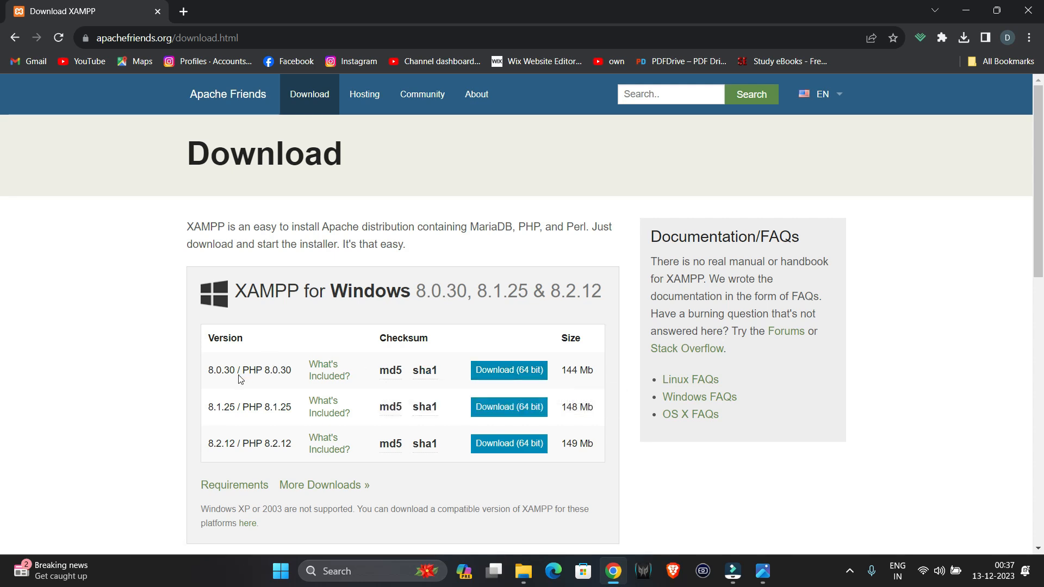
{"action": "left_click", "coordinate": [510, 375]}
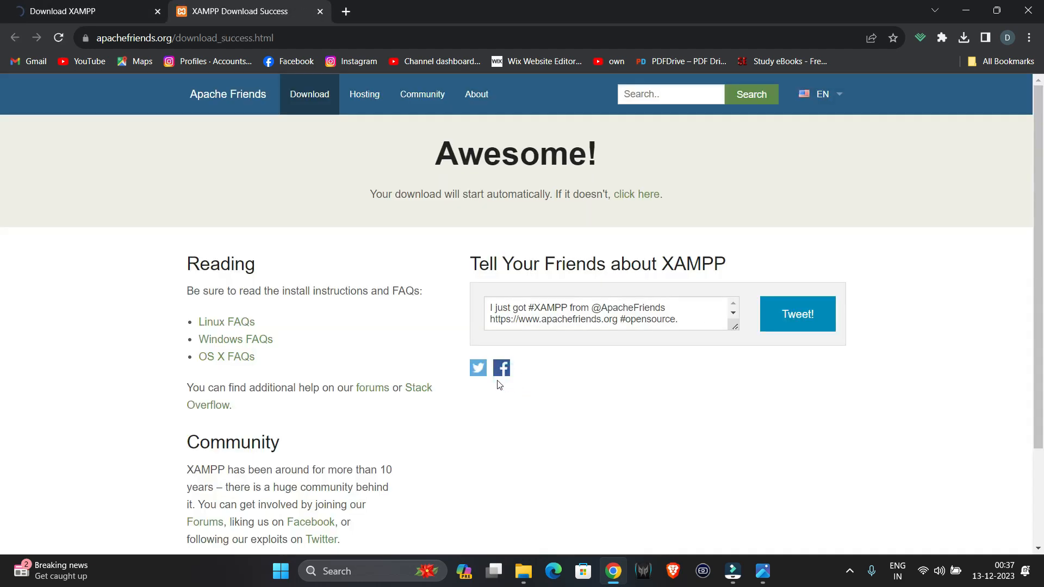
- Restart the XAMPP download and cancel the unwanted 8.2.12 installer download
{"action": "left_click", "coordinate": [645, 200]}
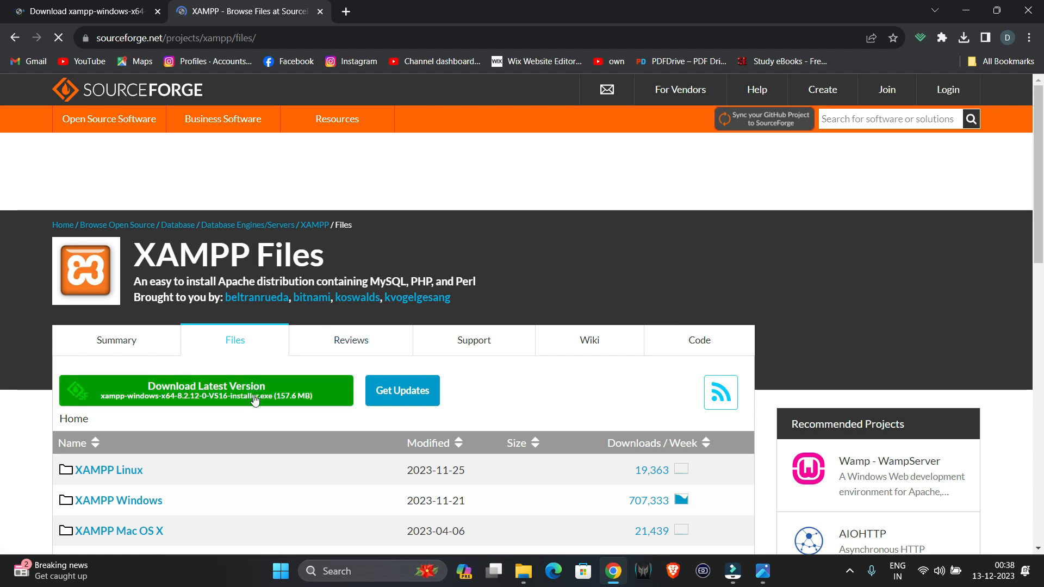
{"action": "left_click", "coordinate": [254, 398]}
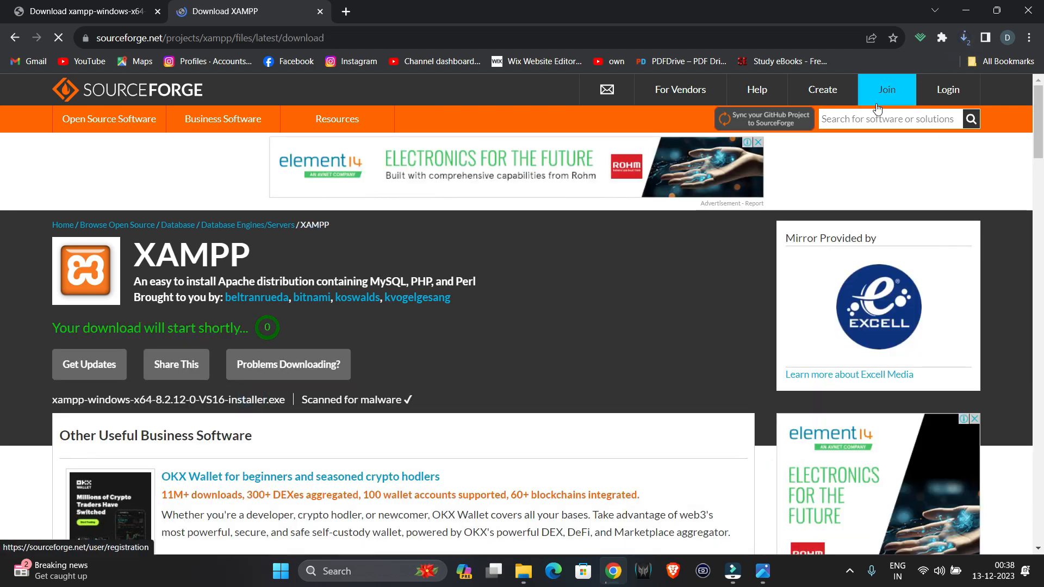
{"action": "left_click", "coordinate": [941, 97]}
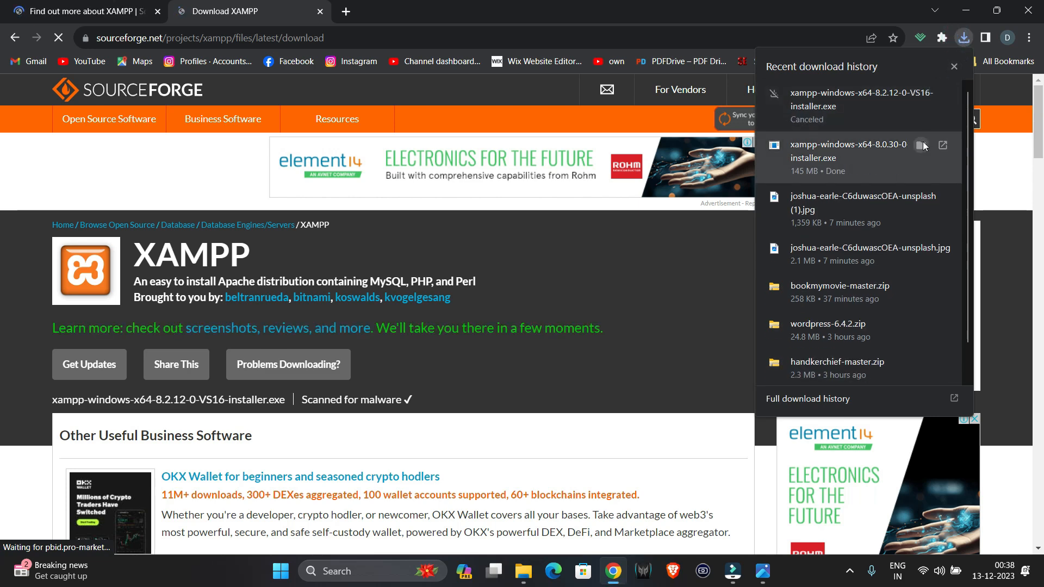
- Show the downloaded 8.0.30 installer in its folder and minimize the windows
{"action": "left_click", "coordinate": [921, 145]}
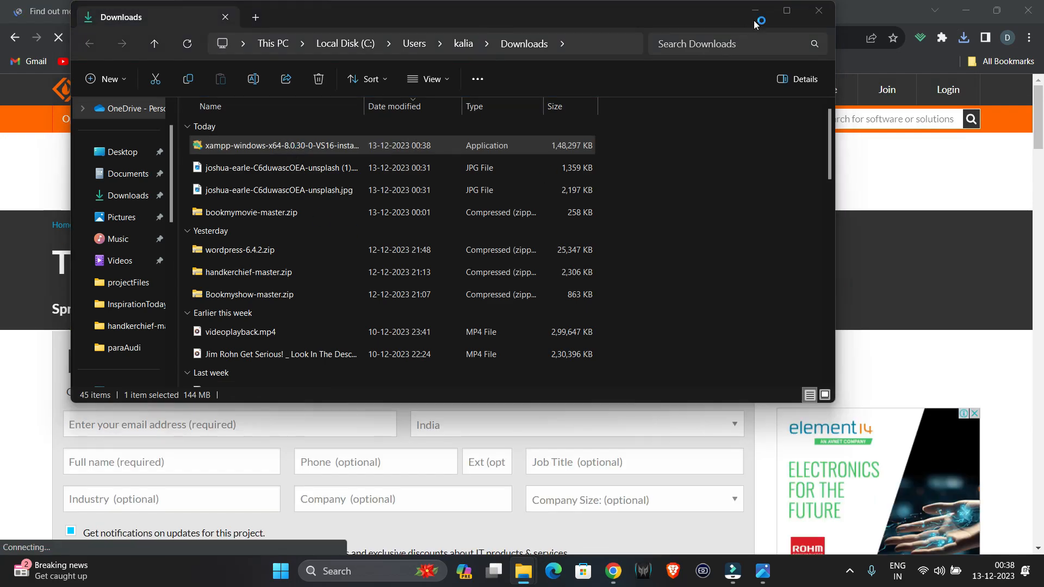
{"action": "left_click", "coordinate": [756, 10]}
{"action": "left_click", "coordinate": [966, 10]}
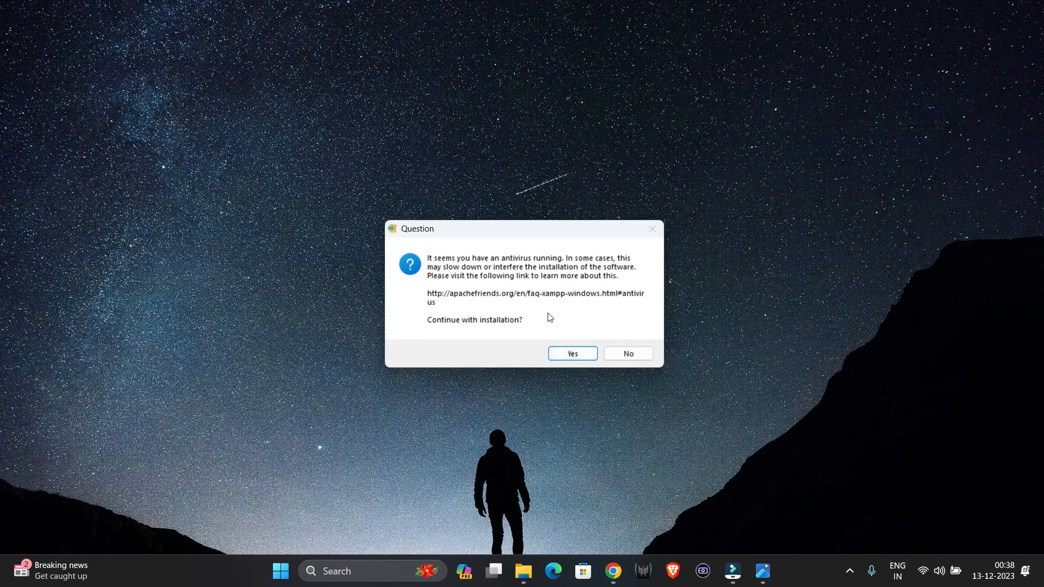
- Install XAMPP to C:\xampp with default components and English, then return to Chrome
{"action": "left_click", "coordinate": [576, 353]}
{"action": "left_click", "coordinate": [627, 342]}
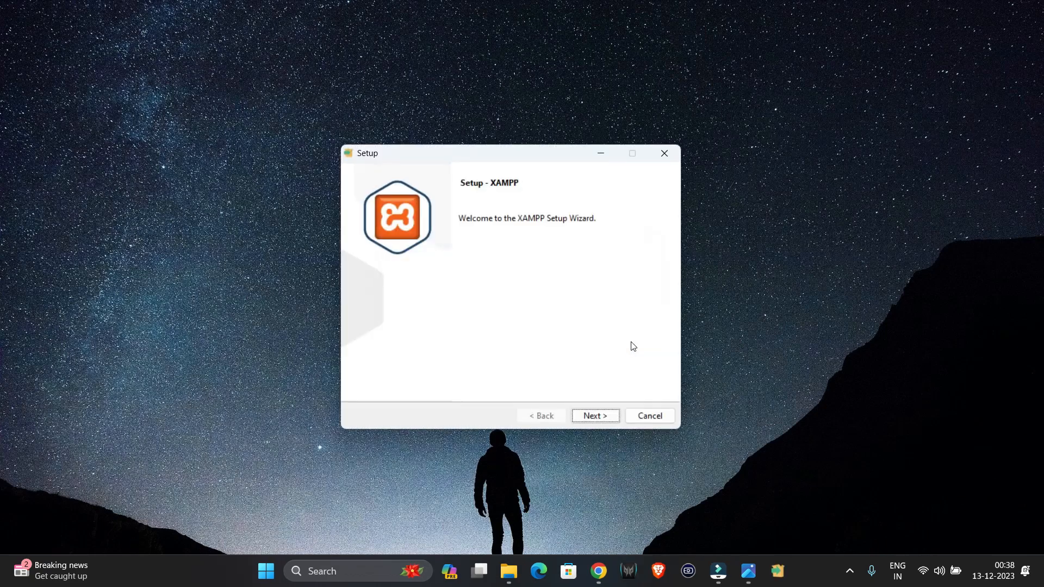
{"action": "left_click", "coordinate": [586, 417]}
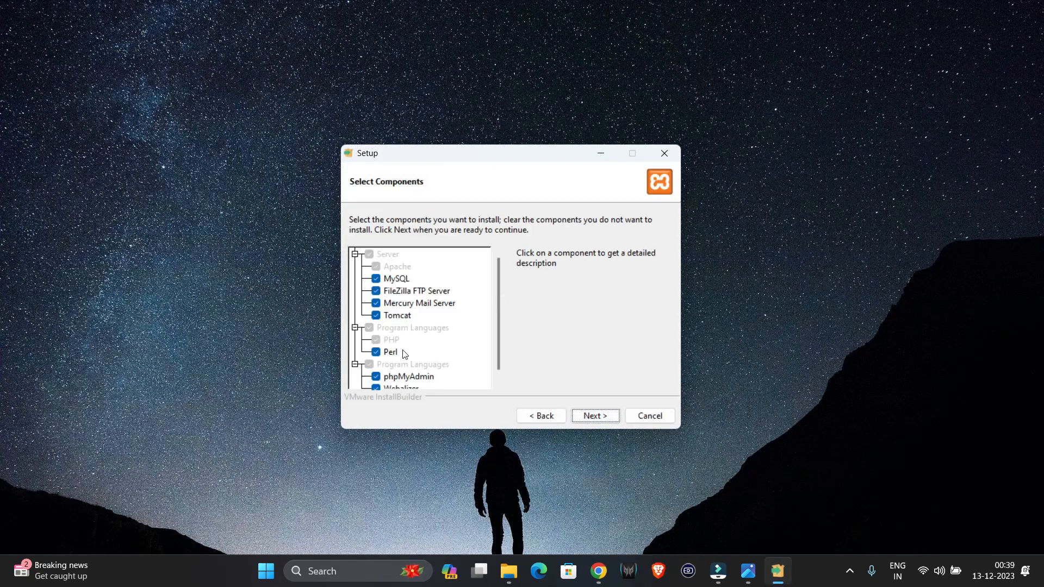
{"action": "left_click", "coordinate": [596, 417]}
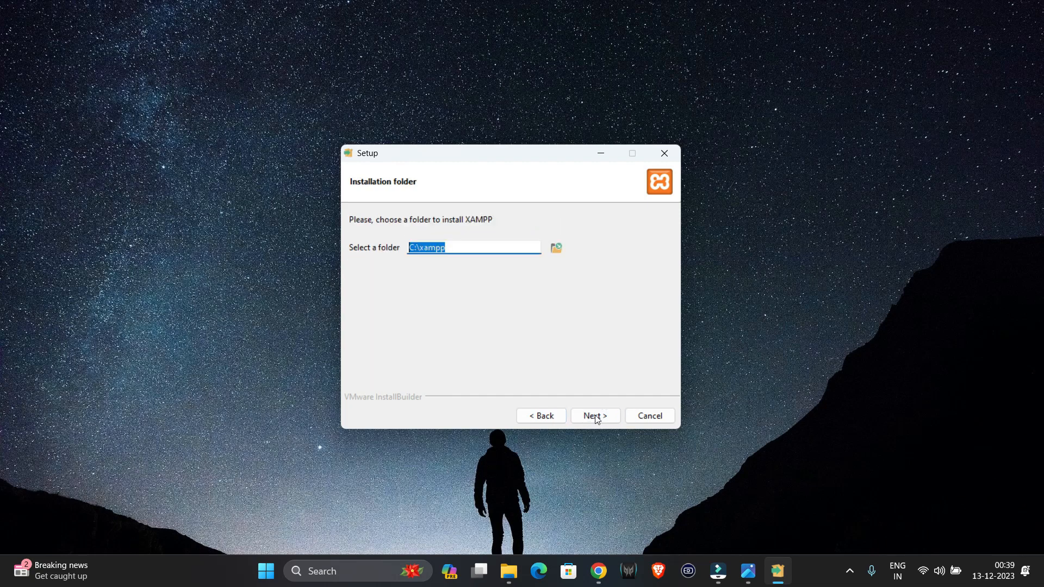
{"action": "left_click", "coordinate": [597, 413]}
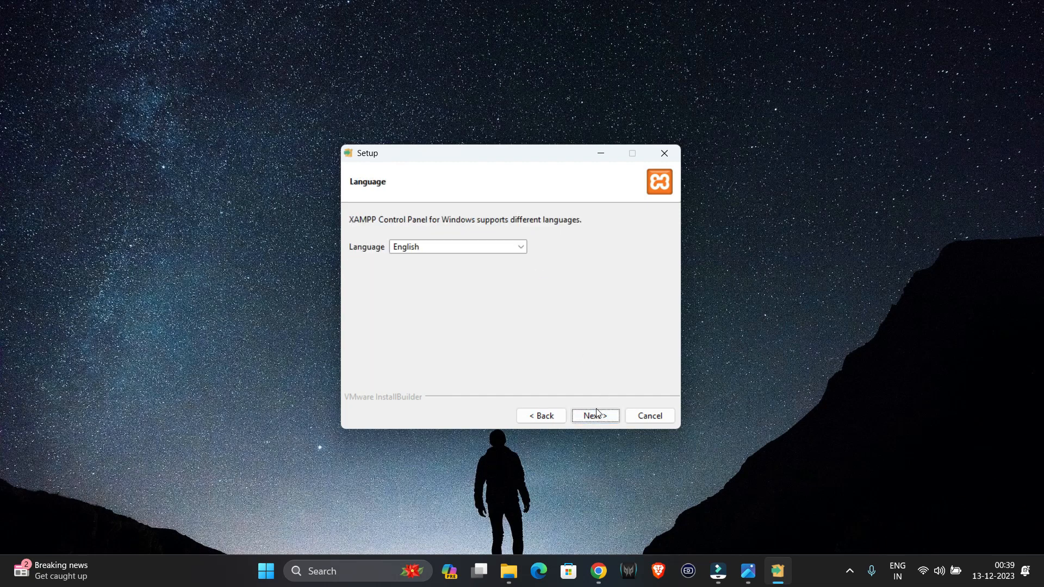
{"action": "left_click", "coordinate": [596, 414]}
{"action": "left_click", "coordinate": [596, 416]}
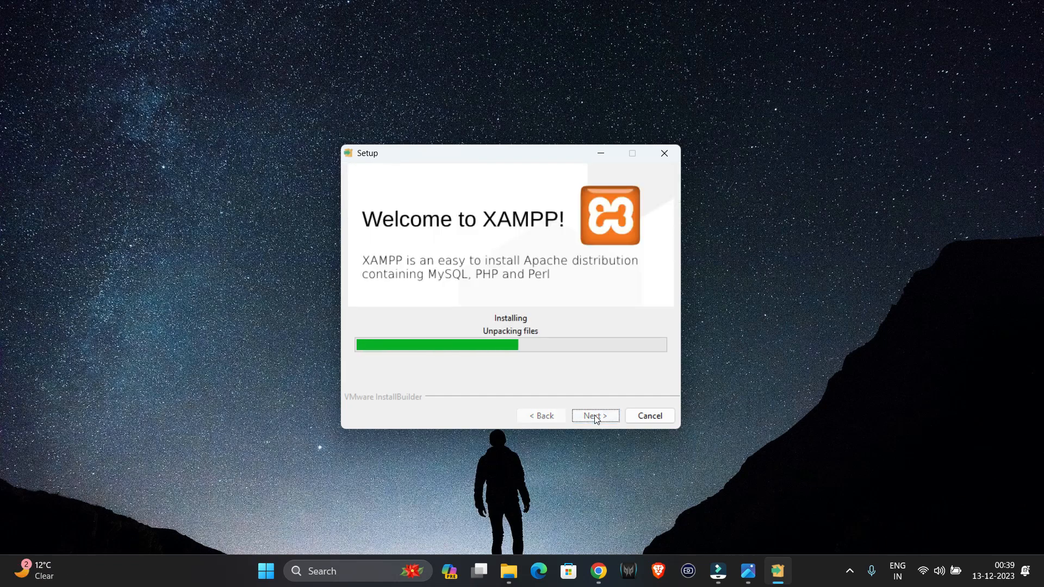
{"action": "left_click", "coordinate": [599, 572]}
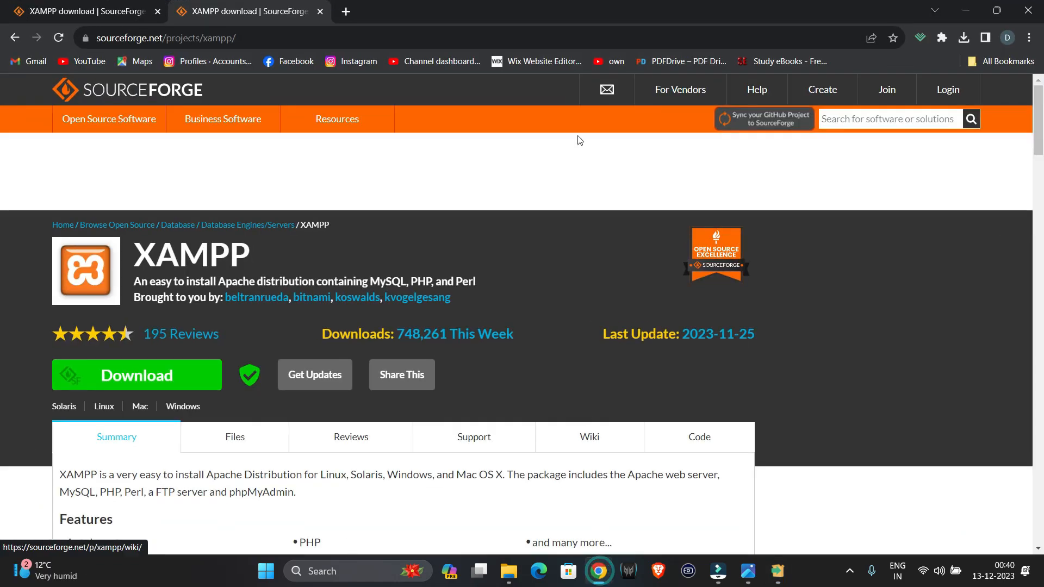
- Search 'wordpress download' in a new tab and open the WordPress.org download page
{"action": "left_click", "coordinate": [348, 12]}
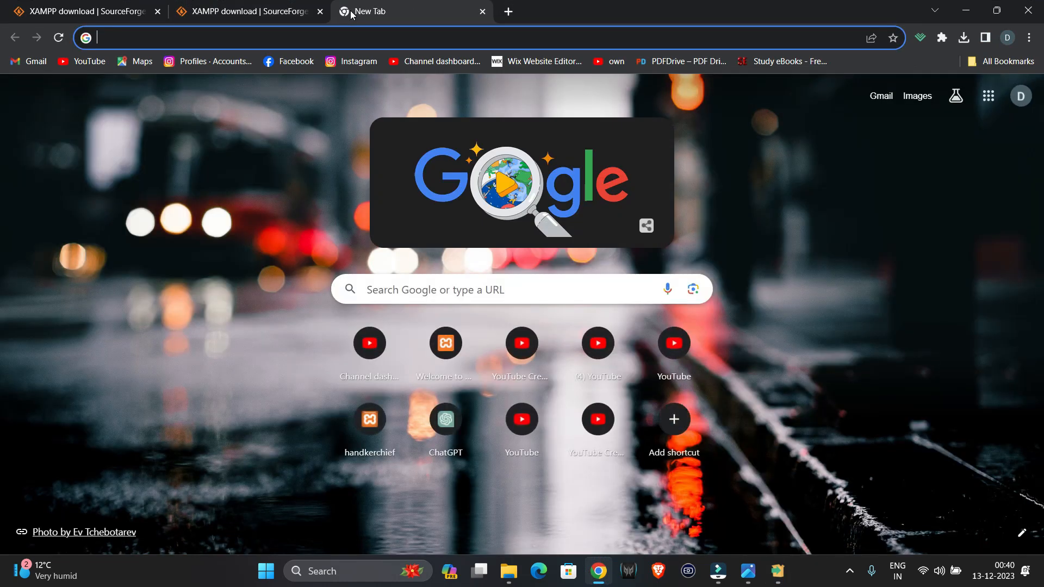
{"action": "type", "text": "w"}
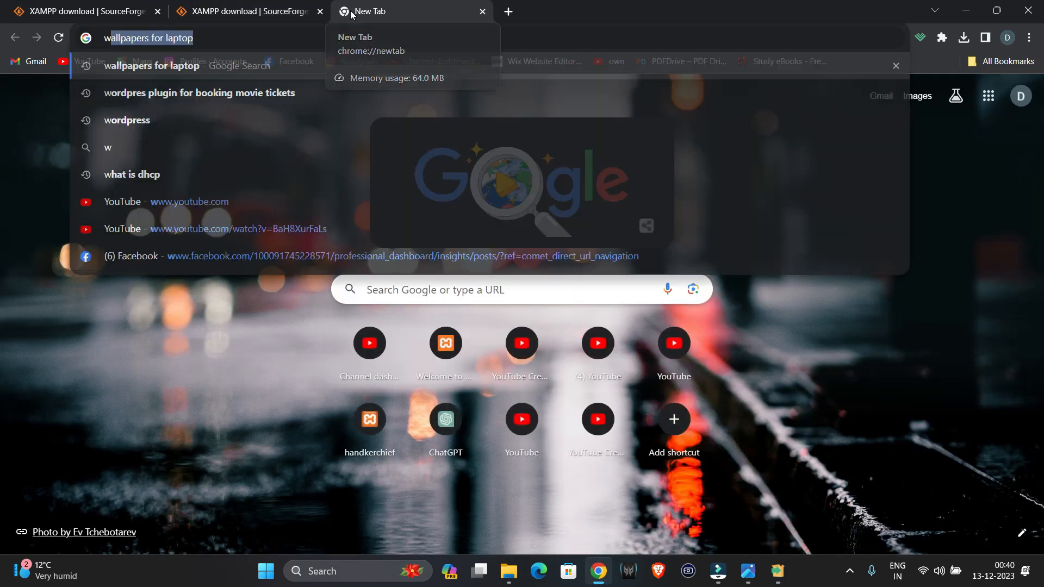
{"action": "type", "text": "ordpress "}
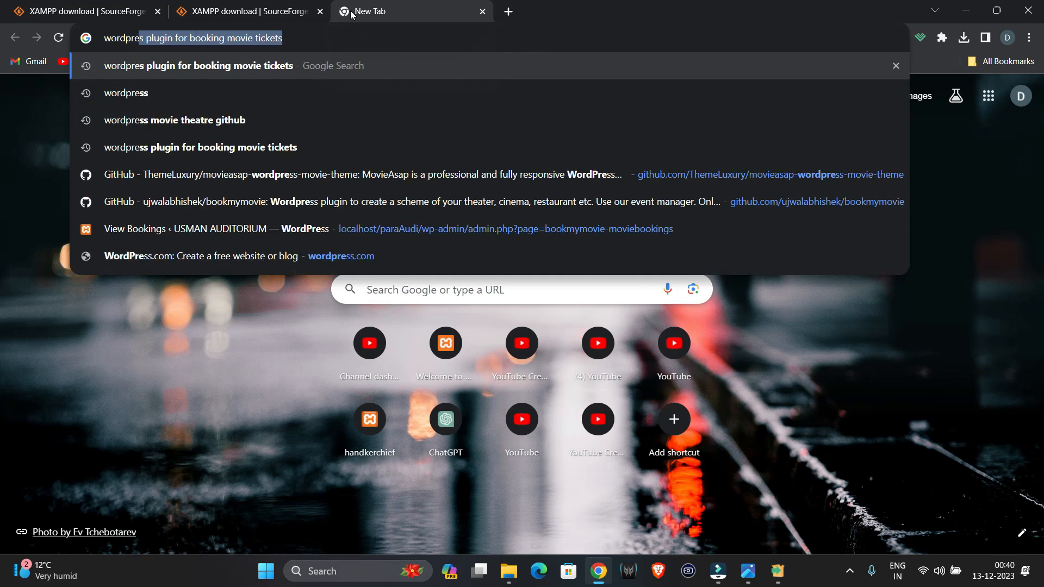
{"action": "type", "text": "download"}
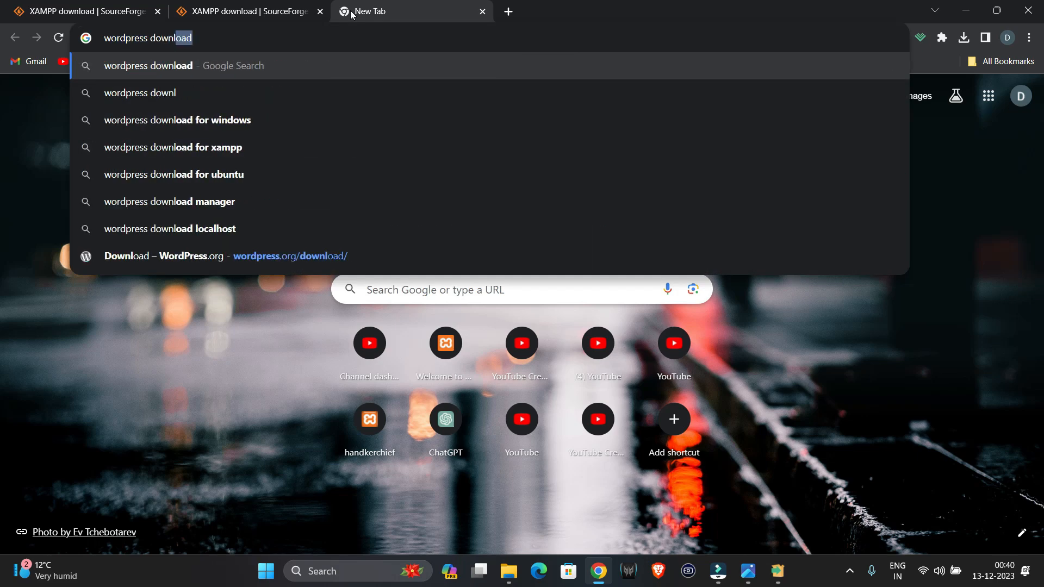
{"action": "key", "text": "Return"}
{"action": "left_click", "coordinate": [199, 247]}
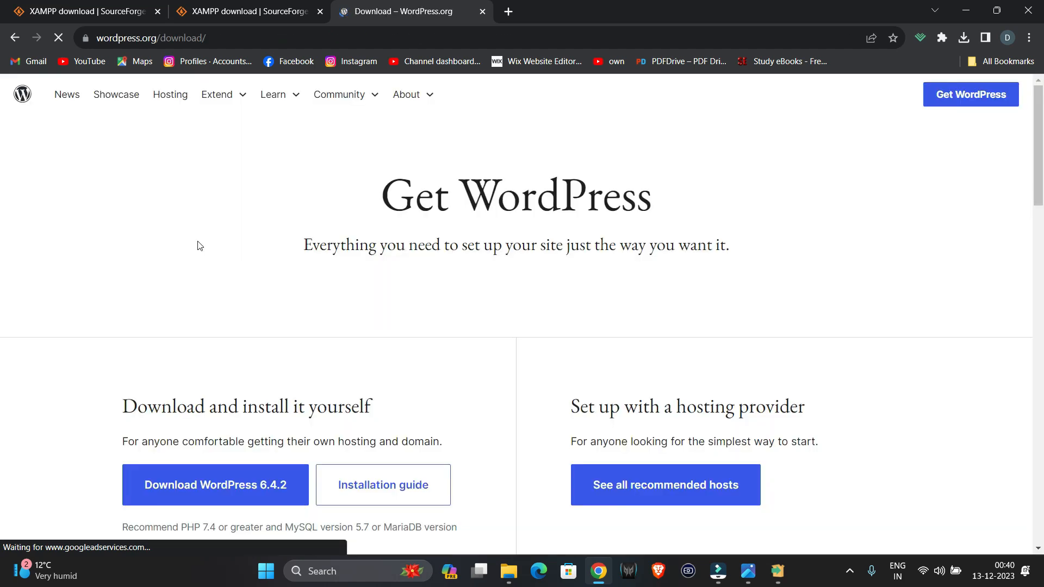
{"action": "scroll", "coordinate": [209, 267], "scroll_direction": "down", "scroll_amount": 3}
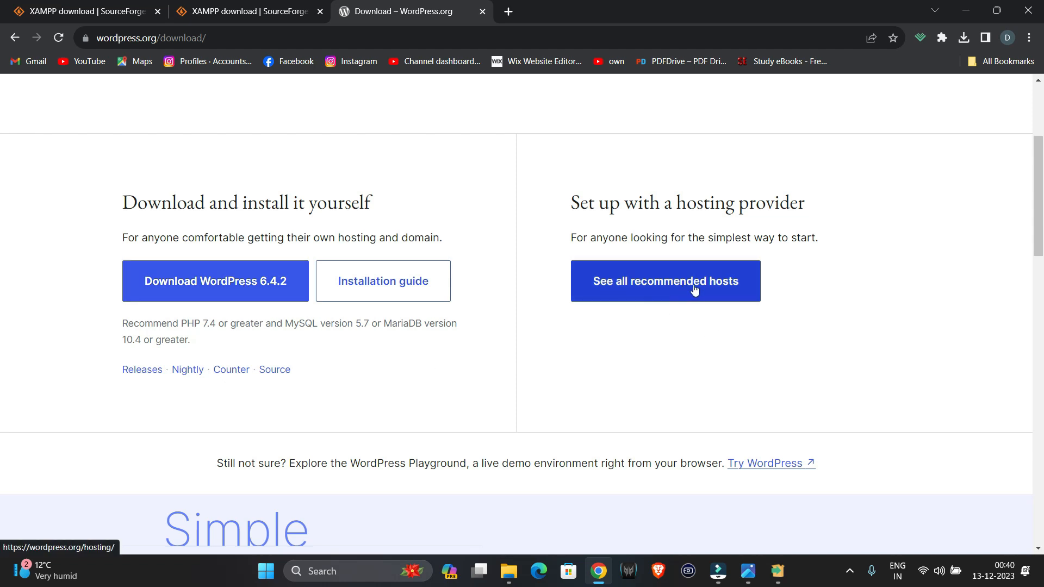
- Download WordPress 6.4.2, allow Apache through the firewall, and confirm the zip finished
{"action": "left_click", "coordinate": [251, 288]}
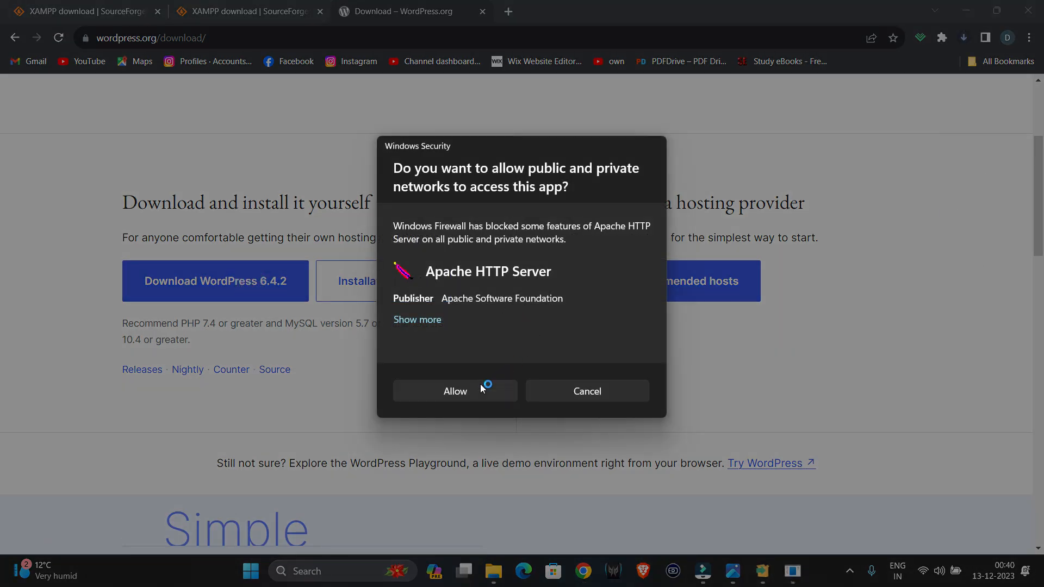
{"action": "left_click", "coordinate": [431, 392]}
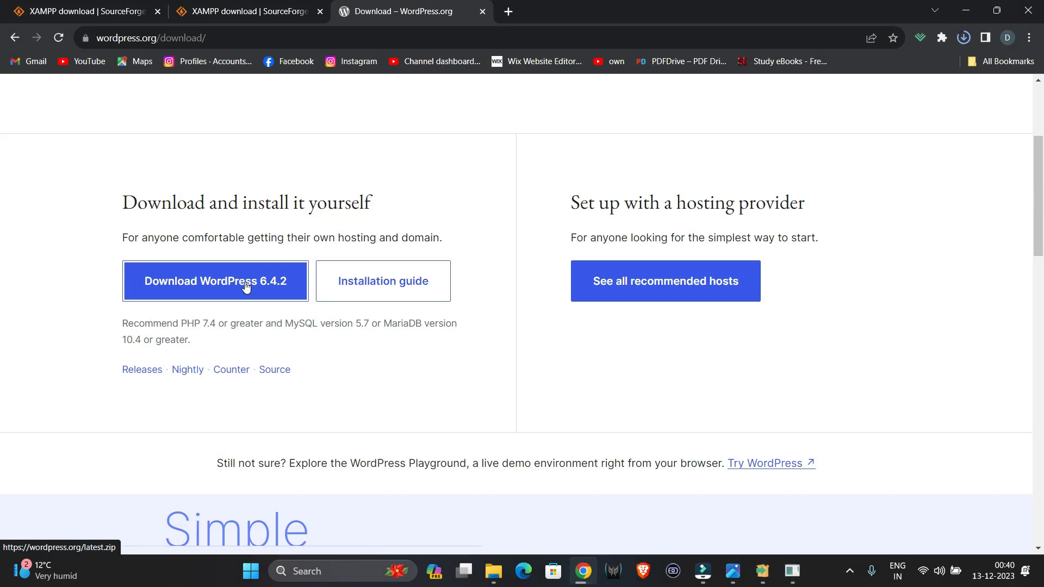
{"action": "left_click", "coordinate": [964, 38]}
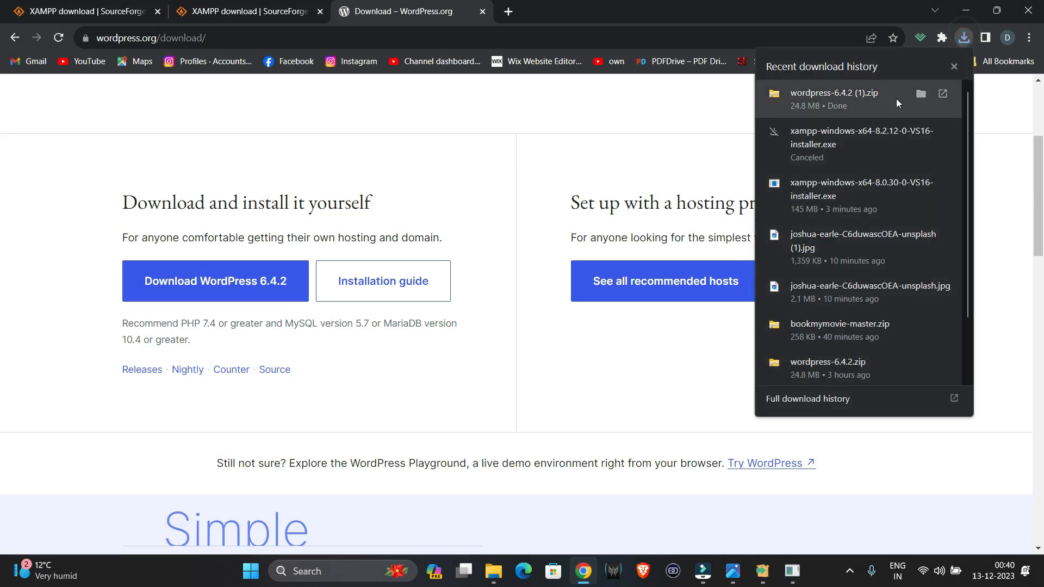
{"action": "left_click", "coordinate": [773, 518]}
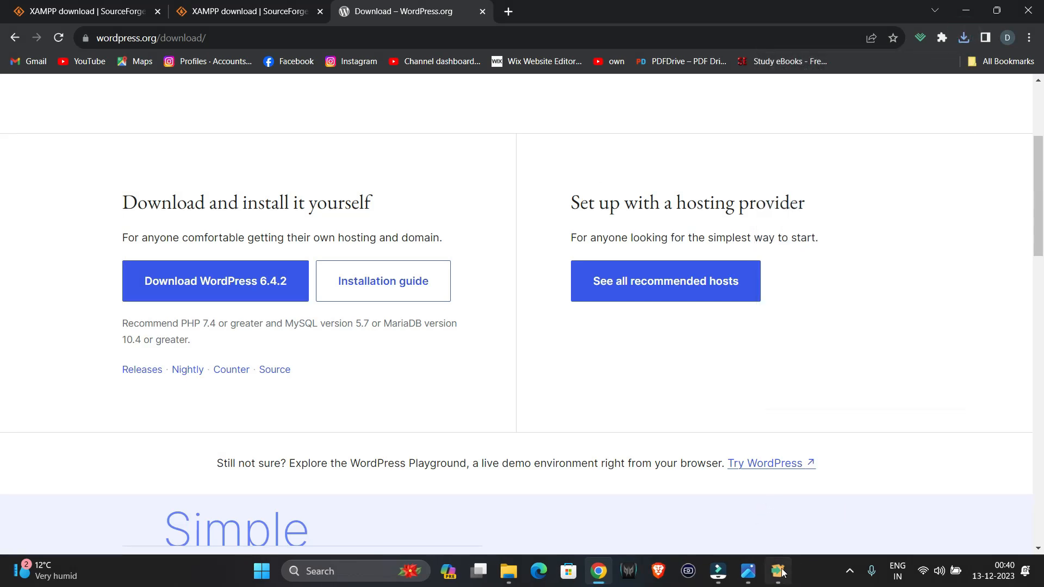
- Finish XAMPP setup and start Apache and MySQL in the Control Panel
{"action": "left_click", "coordinate": [781, 570]}
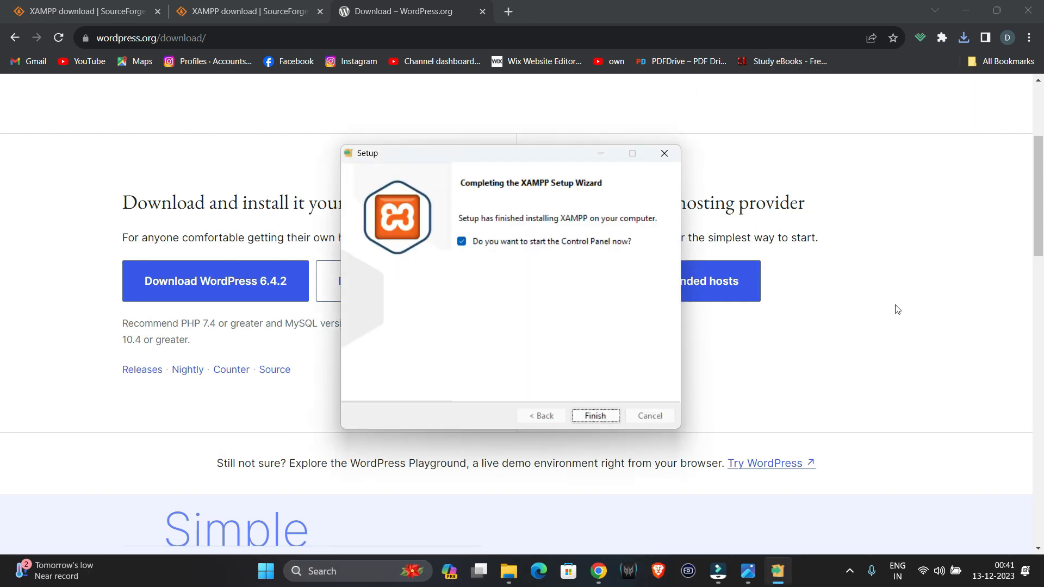
{"action": "left_click", "coordinate": [597, 416]}
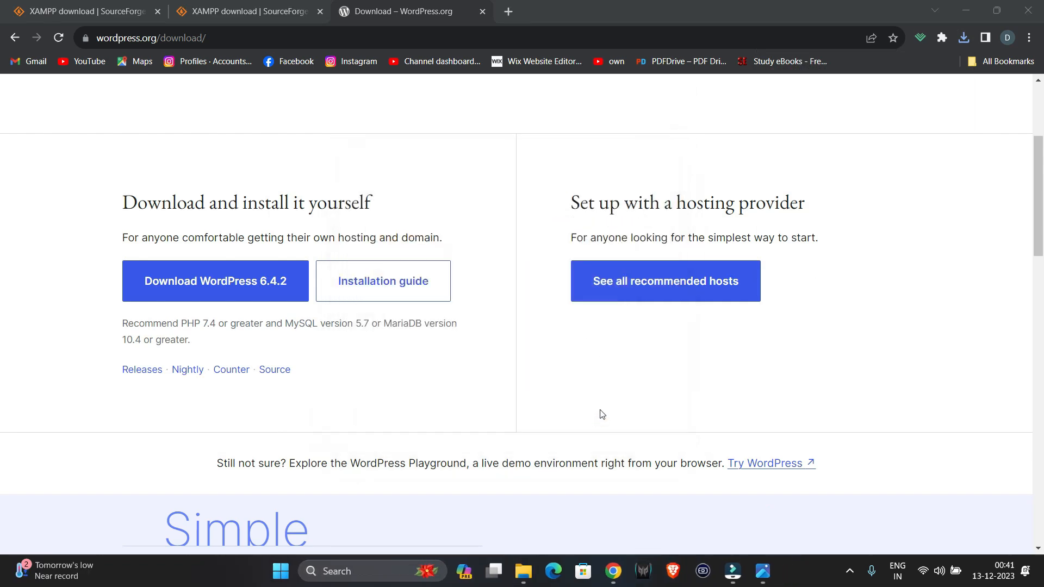
{"action": "left_click", "coordinate": [235, 76]}
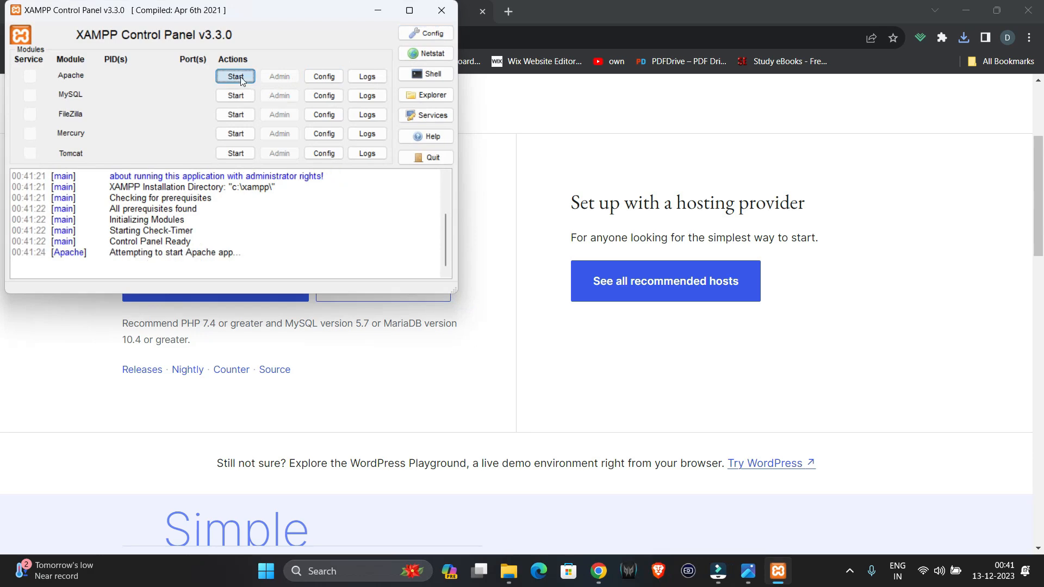
{"action": "left_click", "coordinate": [235, 96]}
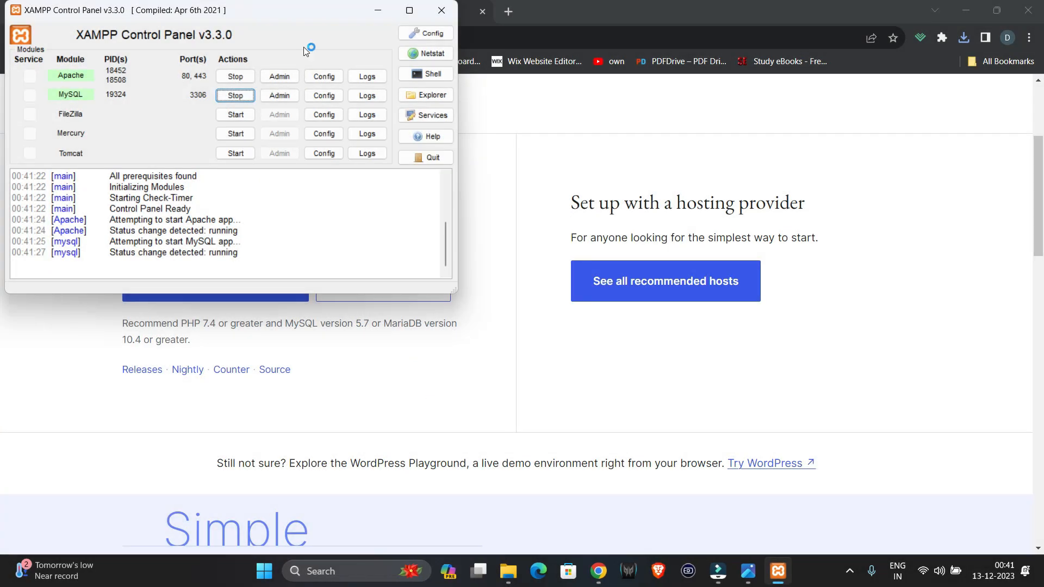
- Move the Control Panel aside and enter localhost in a new Chrome tab
{"action": "left_click_drag", "start_coordinate": [290, 14], "coordinate": [304, 125]}
{"action": "left_click", "coordinate": [508, 11]}
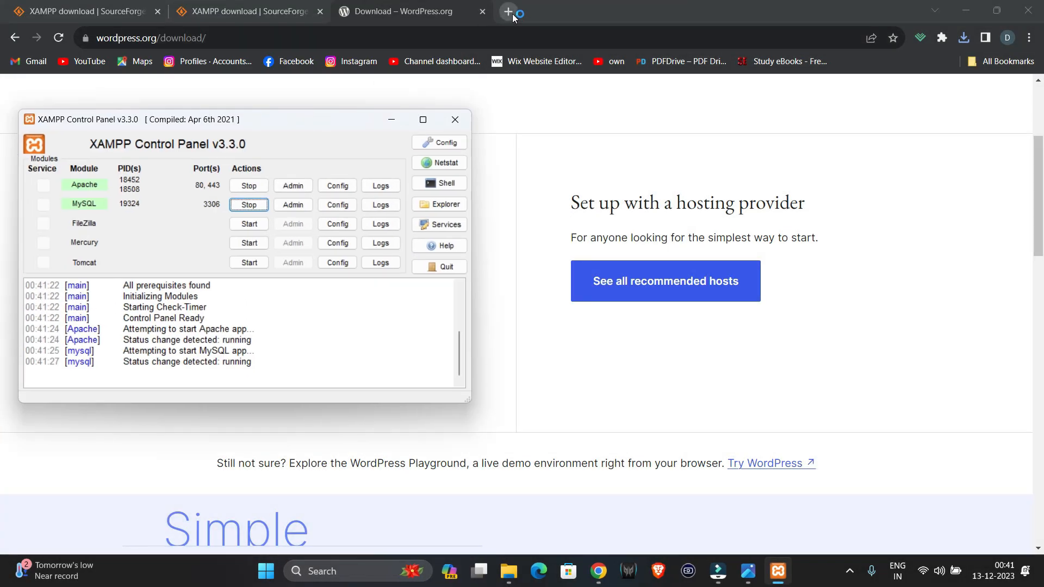
{"action": "type", "text": "local"}
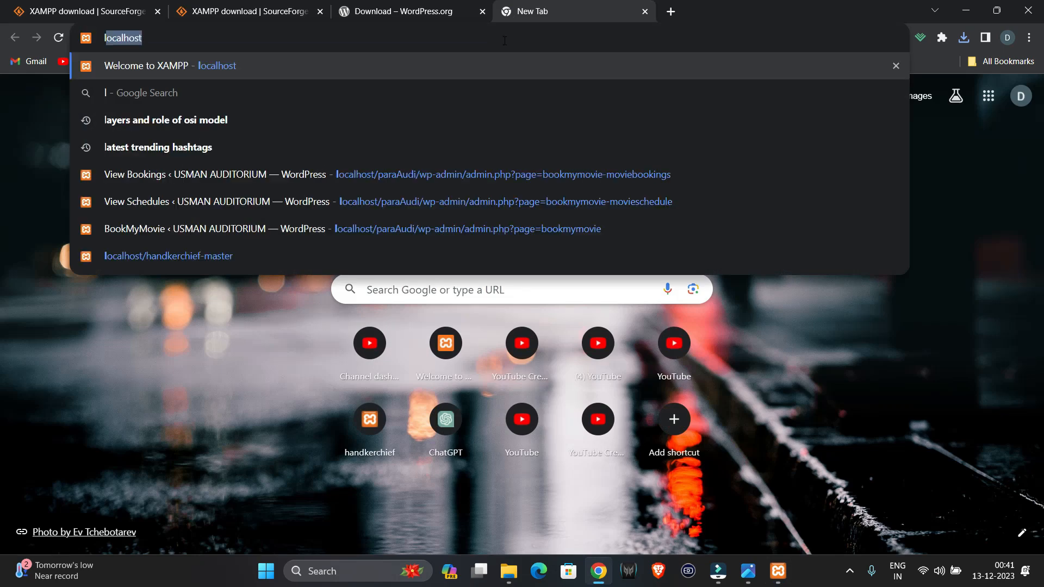
{"action": "type", "text": "host"}
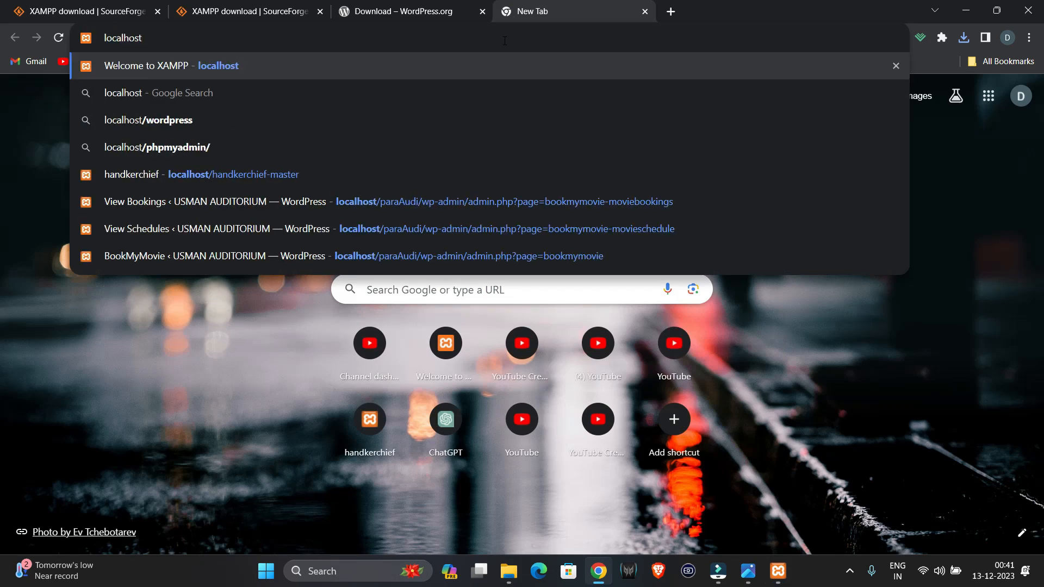
- Load the localhost XAMPP dashboard, go to phpMyAdmin, and bring the Control Panel forward
{"action": "key", "text": "Return"}
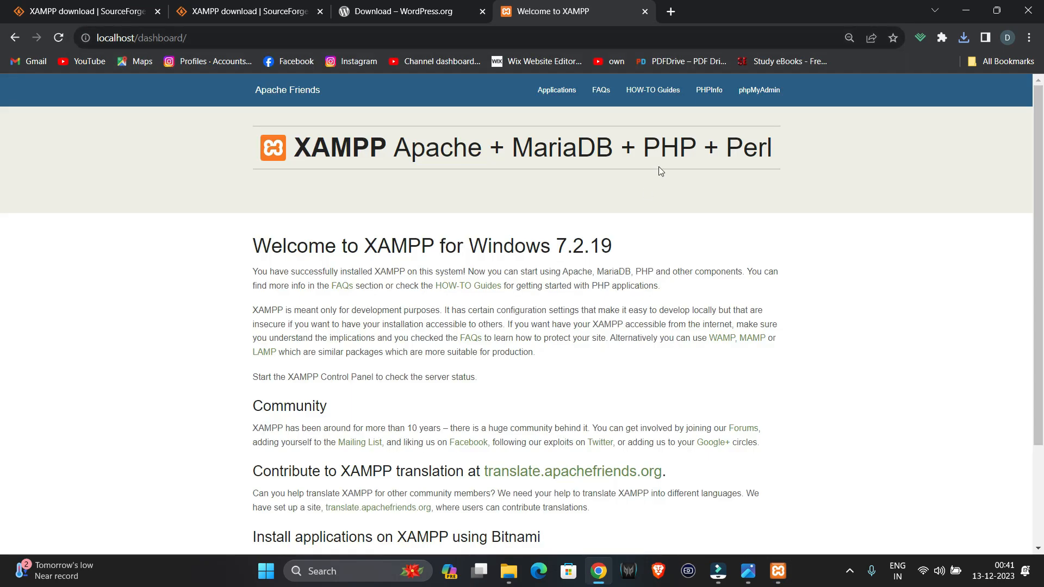
{"action": "left_click", "coordinate": [773, 91]}
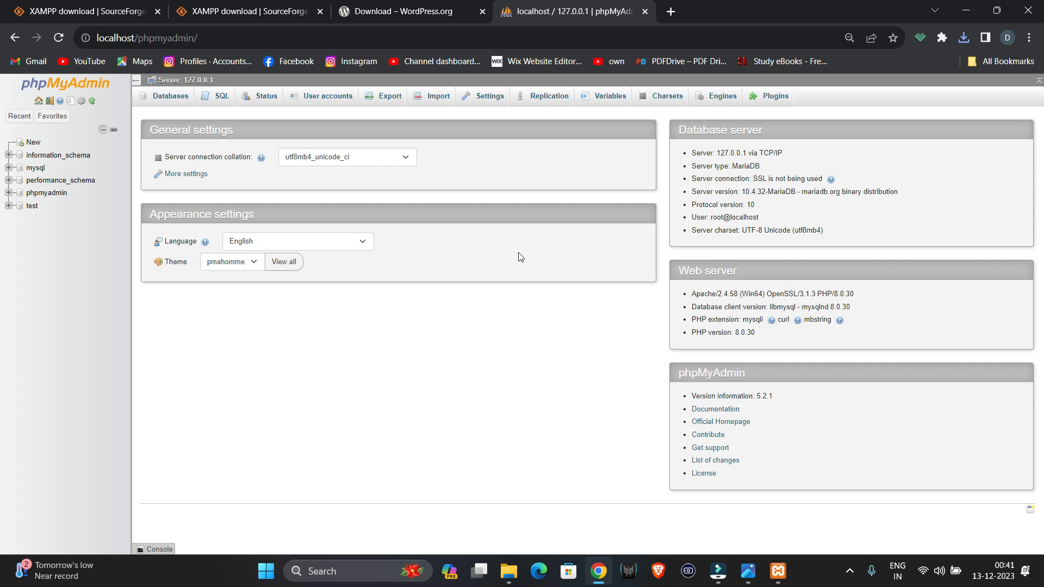
{"action": "left_click", "coordinate": [787, 578]}
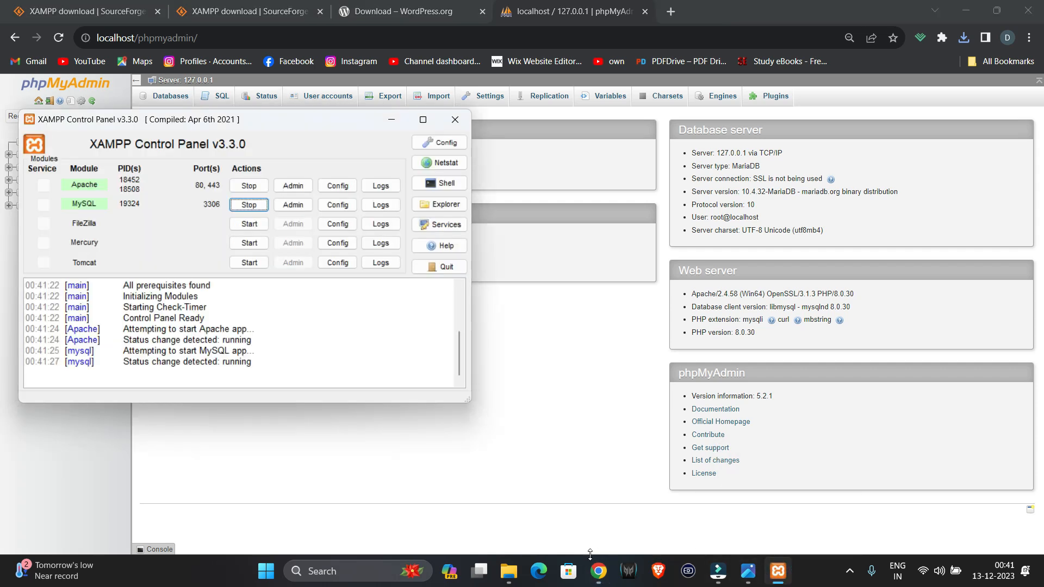
- Copy wordpress-6.4.2 (1).zip from the Downloads folder
{"action": "left_click", "coordinate": [508, 571]}
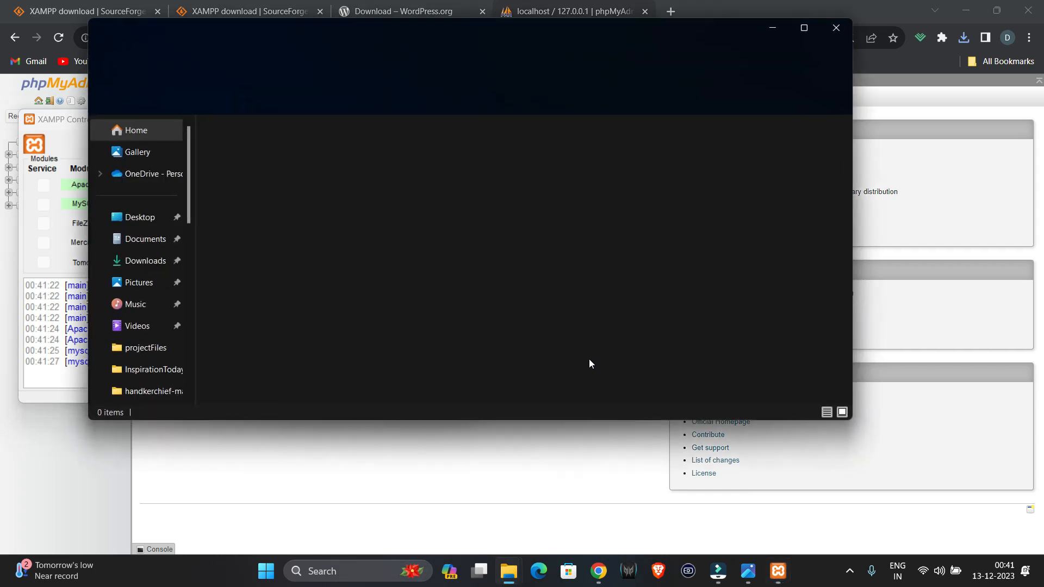
{"action": "left_click", "coordinate": [145, 260]}
{"action": "right_click", "coordinate": [253, 187]}
{"action": "left_click", "coordinate": [191, 241]}
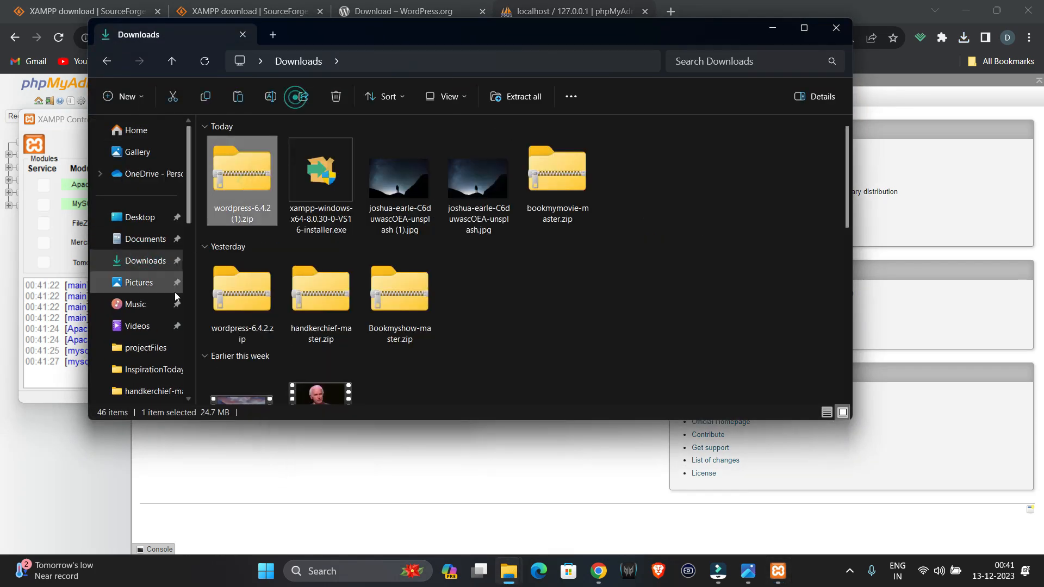
- Paste the zip into C:\xampp\htdocs
{"action": "scroll", "coordinate": [171, 234], "scroll_direction": "down", "scroll_amount": 4}
{"action": "left_click", "coordinate": [158, 191]}
{"action": "double_click", "coordinate": [261, 170]}
{"action": "scroll", "coordinate": [281, 305], "scroll_direction": "down", "scroll_amount": 3}
{"action": "double_click", "coordinate": [282, 302]}
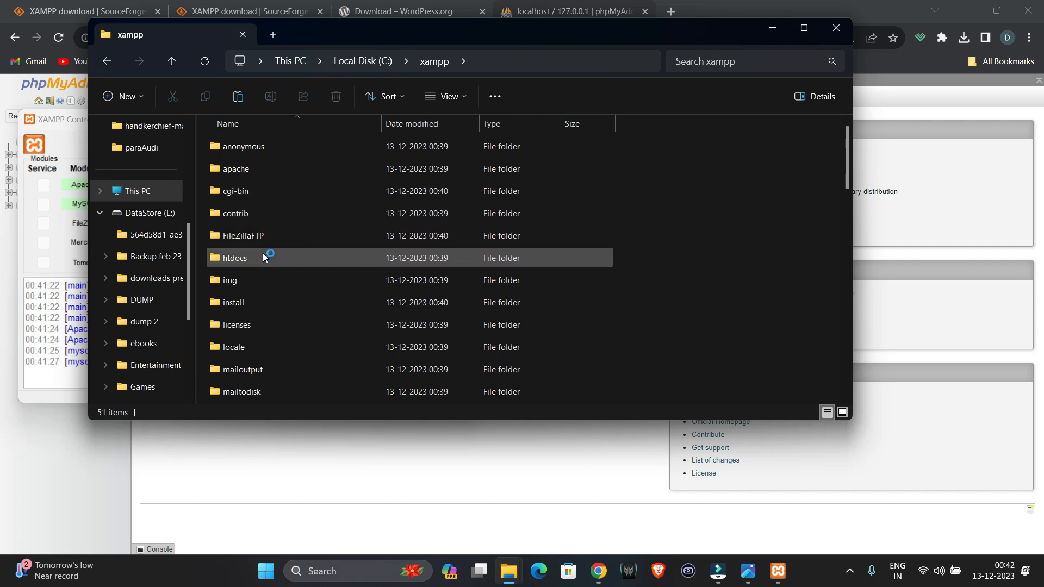
{"action": "left_click", "coordinate": [506, 60]}
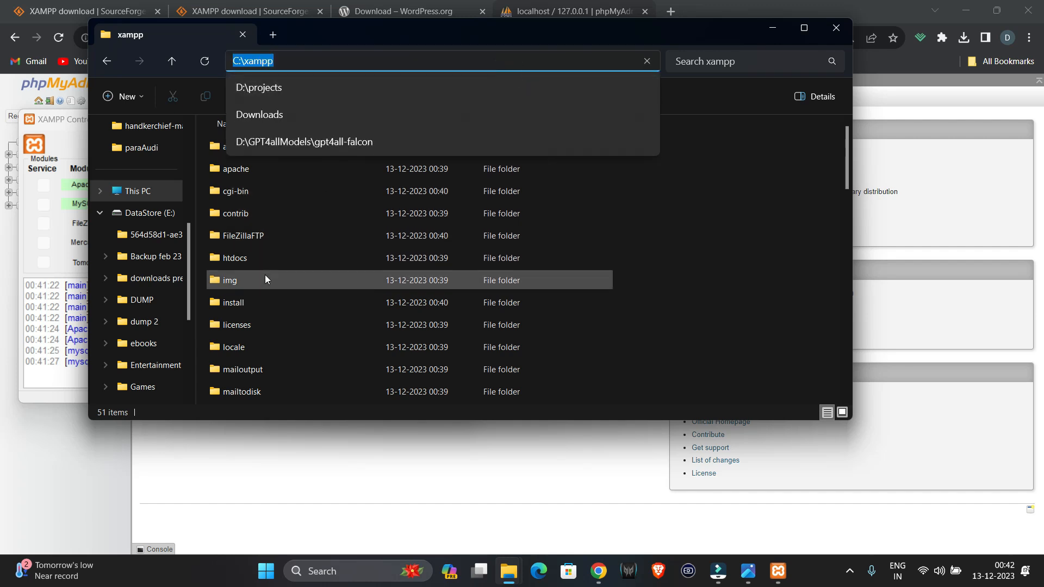
{"action": "double_click", "coordinate": [267, 257]}
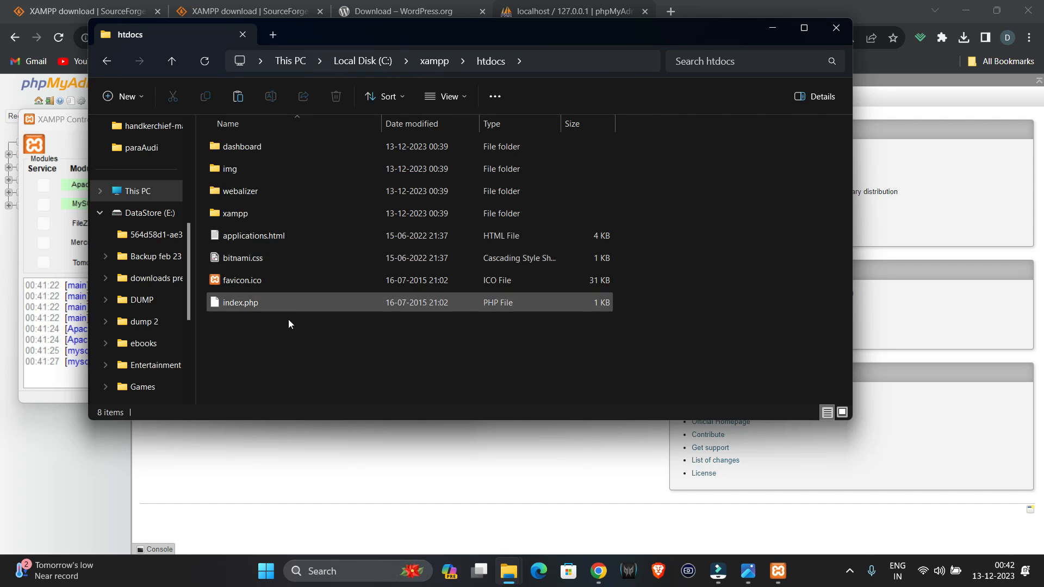
{"action": "right_click", "coordinate": [288, 336]}
{"action": "left_click", "coordinate": [305, 348]}
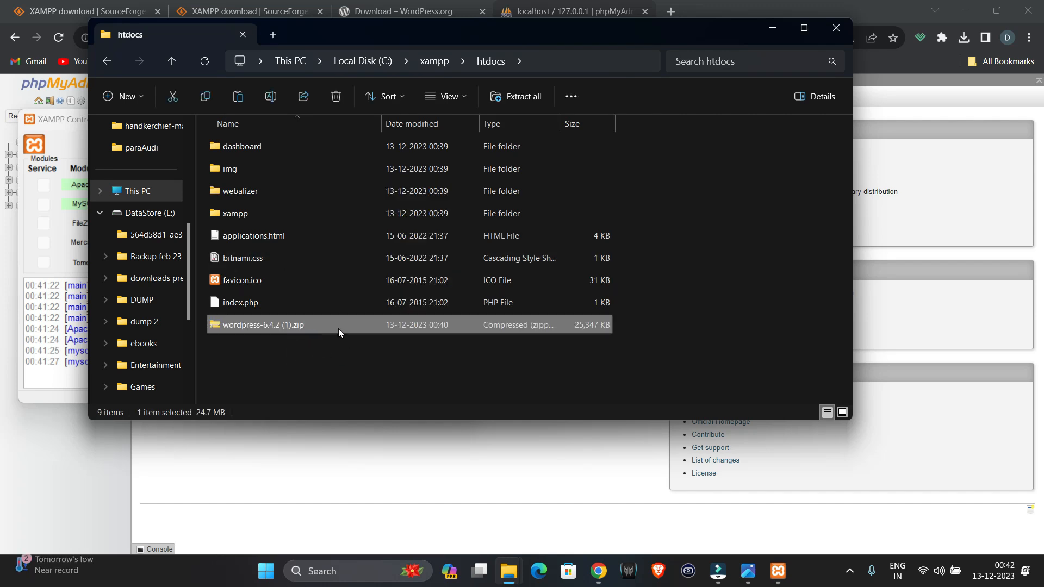
{"action": "right_click", "coordinate": [333, 325]}
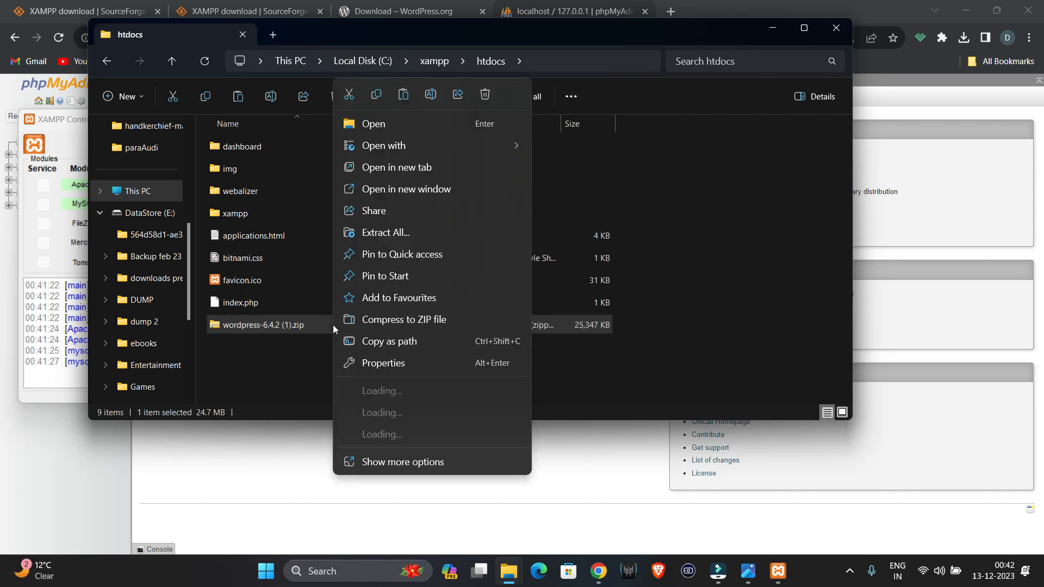
- Extract the WordPress zip into htdocs and select the inner wordpress folder
{"action": "left_click", "coordinate": [382, 234]}
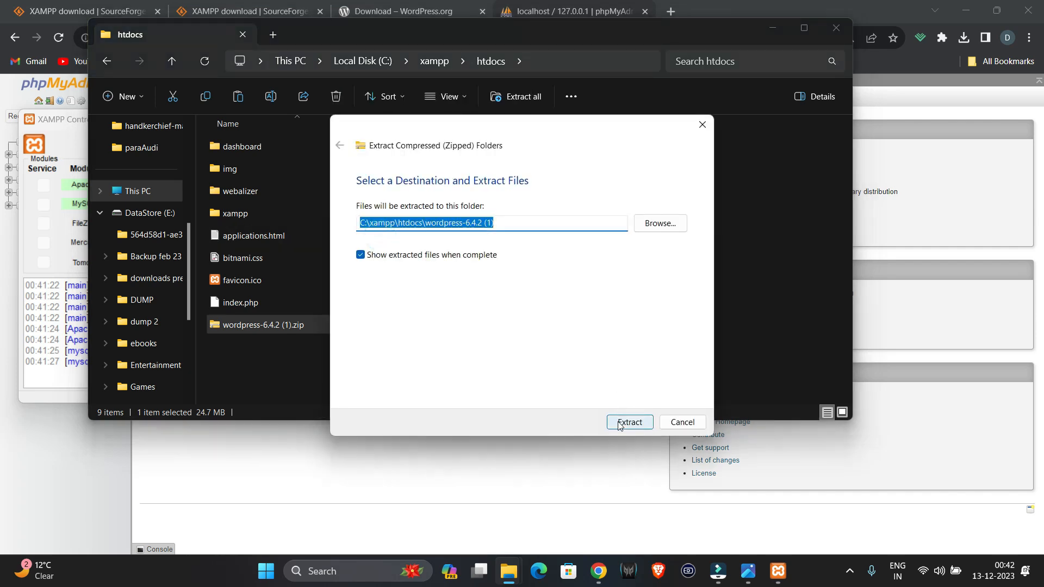
{"action": "left_click", "coordinate": [624, 422]}
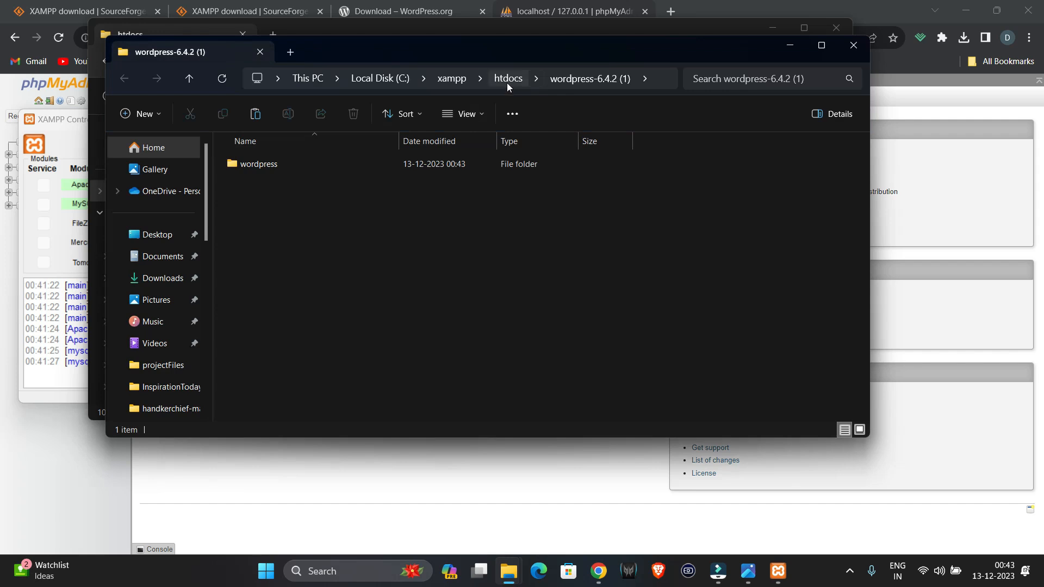
{"action": "left_click", "coordinate": [507, 79]}
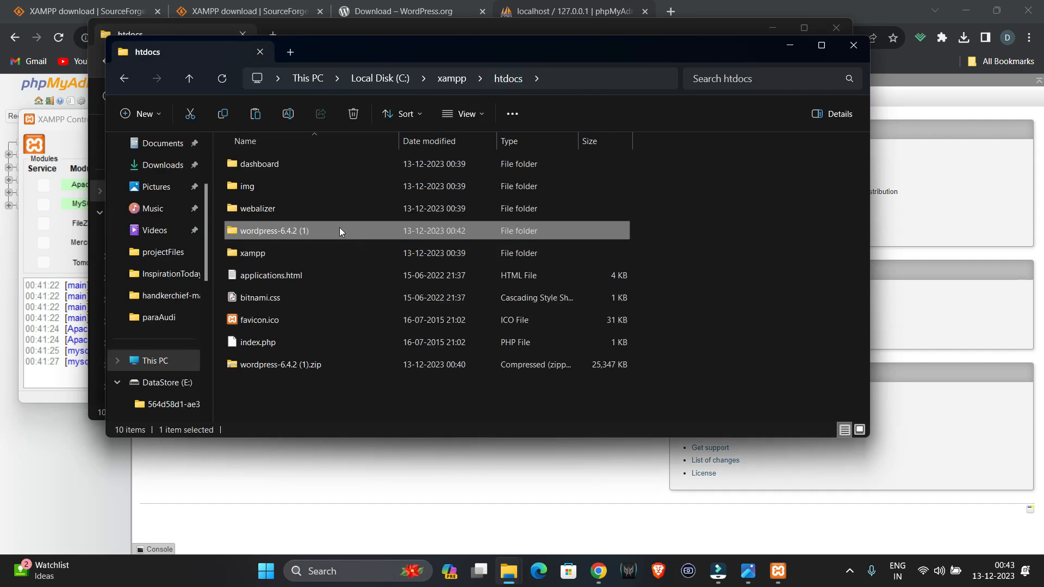
{"action": "double_click", "coordinate": [339, 230]}
{"action": "left_click", "coordinate": [310, 165]}
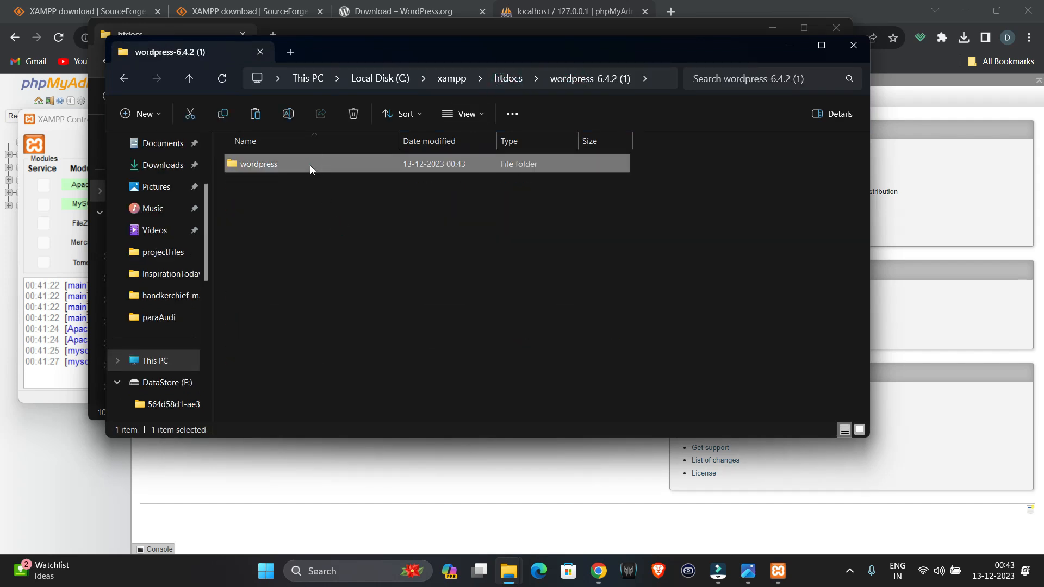
{"action": "left_click", "coordinate": [506, 79]}
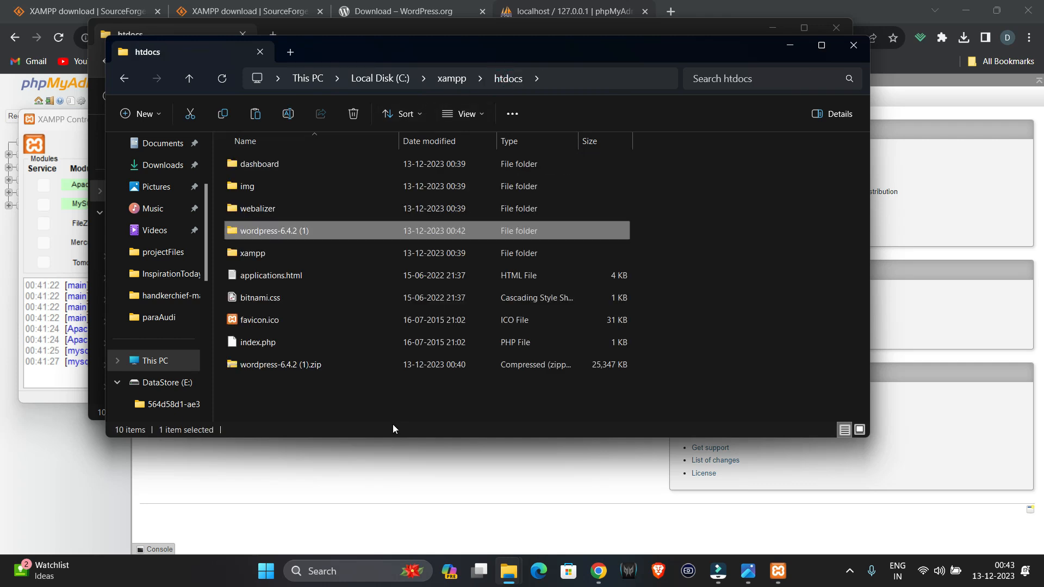
- Paste the wordpress folder directly into htdocs and delete the leftover wordpress-6.4.2 (1) folder
{"action": "right_click", "coordinate": [380, 387]}
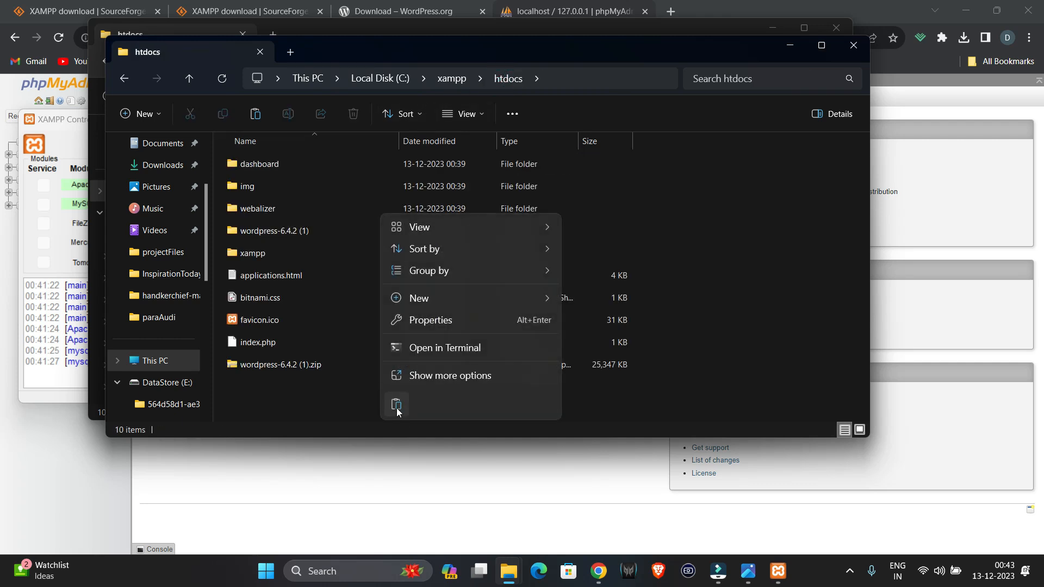
{"action": "left_click", "coordinate": [397, 405]}
{"action": "left_click", "coordinate": [333, 362]}
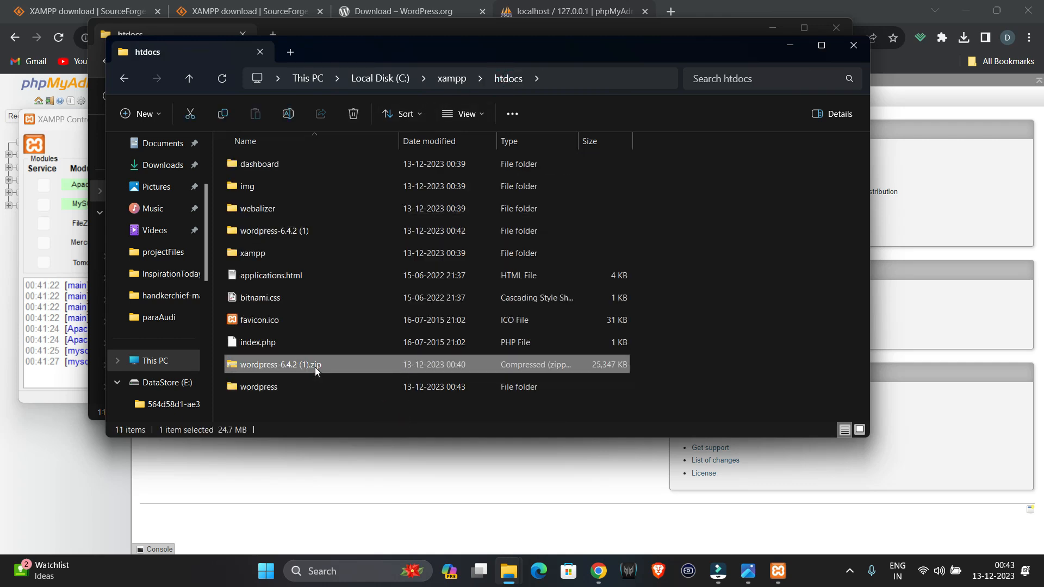
{"action": "left_click", "coordinate": [321, 235]}
{"action": "key", "text": "Delete"}
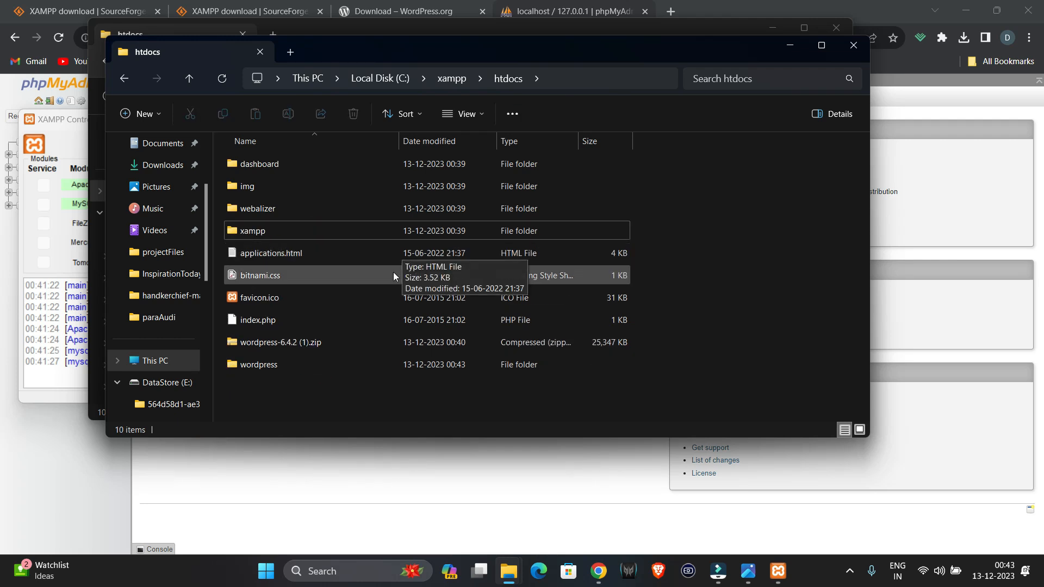
- Rename the wordpress folder to weknowstuff
{"action": "left_click", "coordinate": [323, 370]}
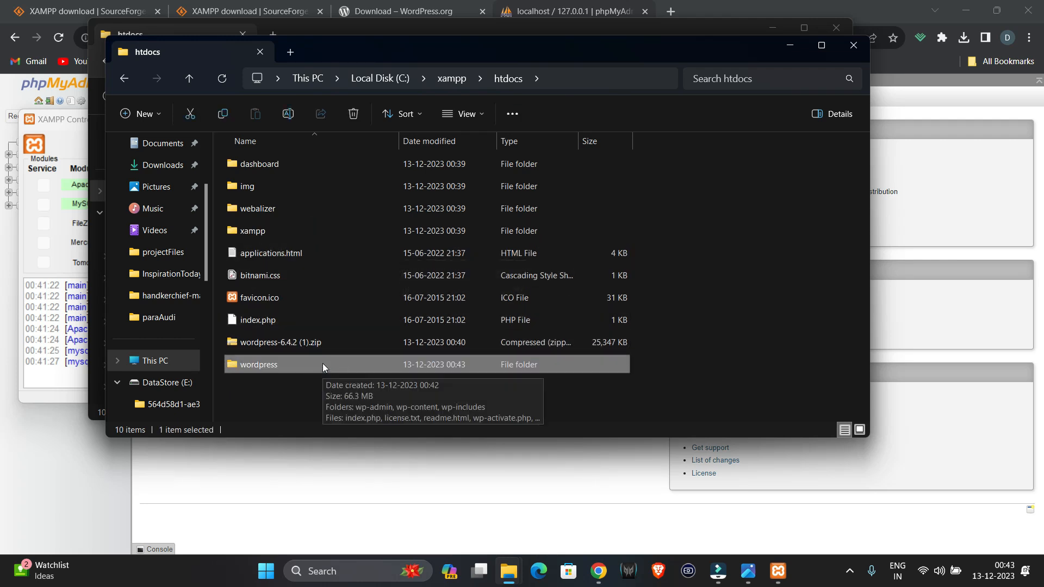
{"action": "right_click", "coordinate": [323, 370]}
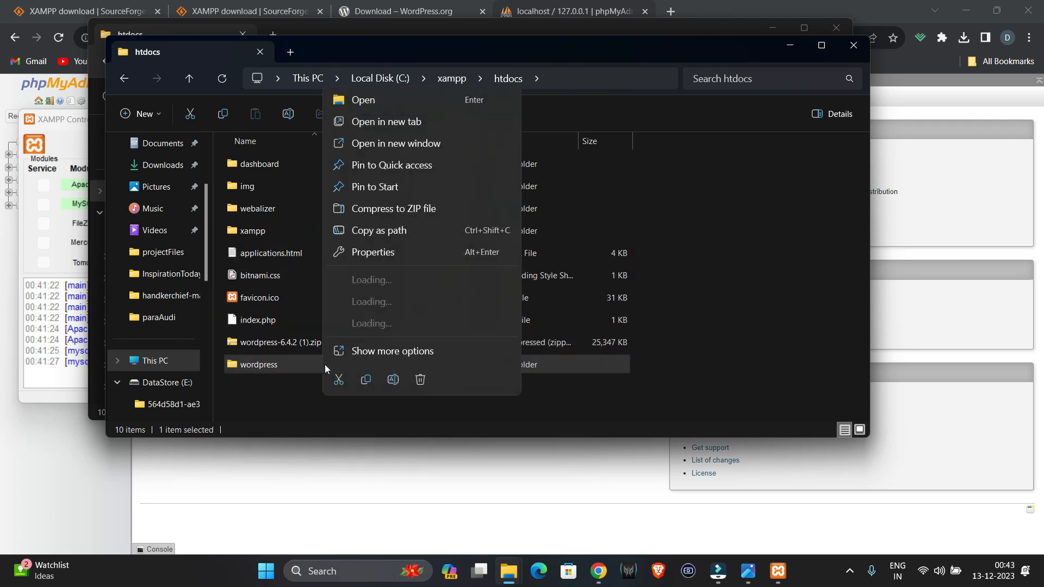
{"action": "left_click", "coordinate": [393, 380]}
{"action": "key", "text": "BackSpace"}
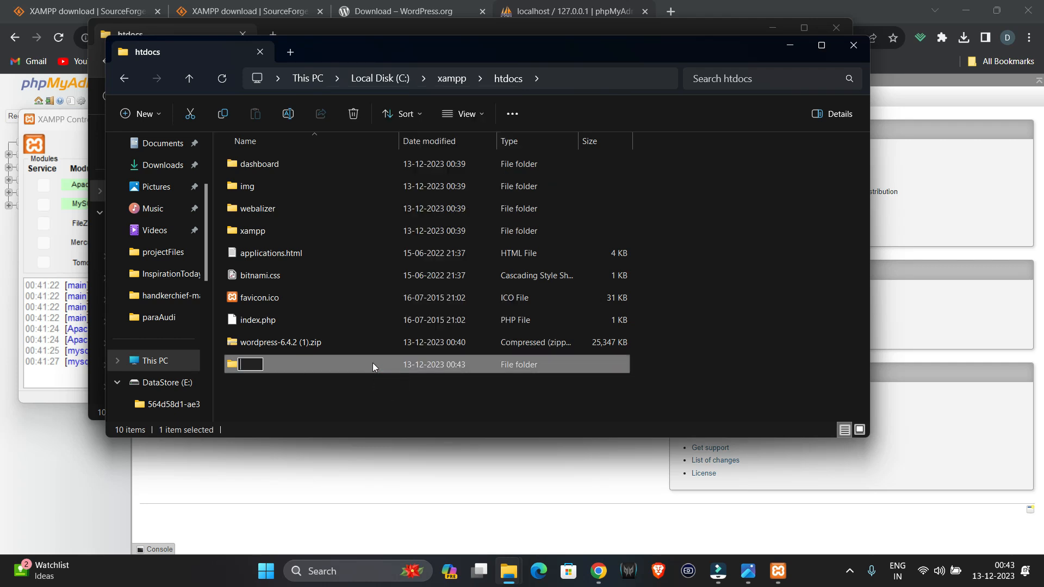
{"action": "type", "text": "weknowstuff"}
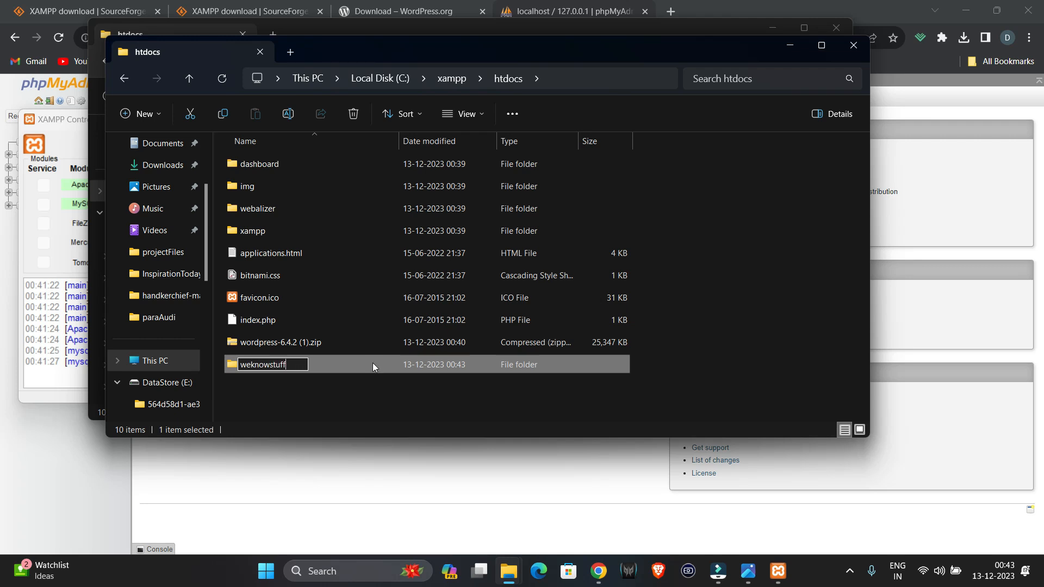
{"action": "key", "text": "Return"}
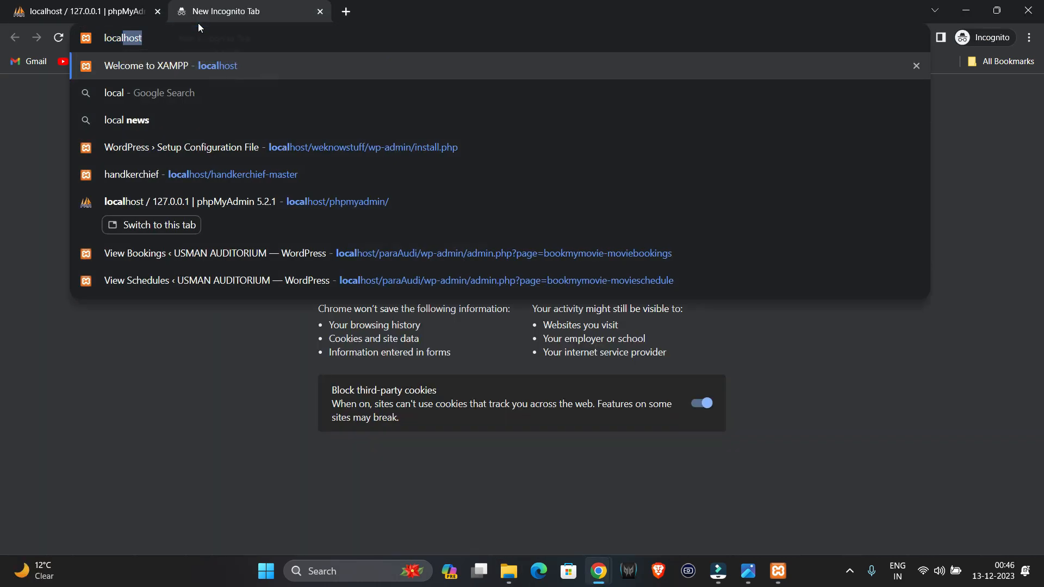
- Load localhost/weknowstuff's install page and continue with English (United States)
{"action": "type", "text": "host/w"}
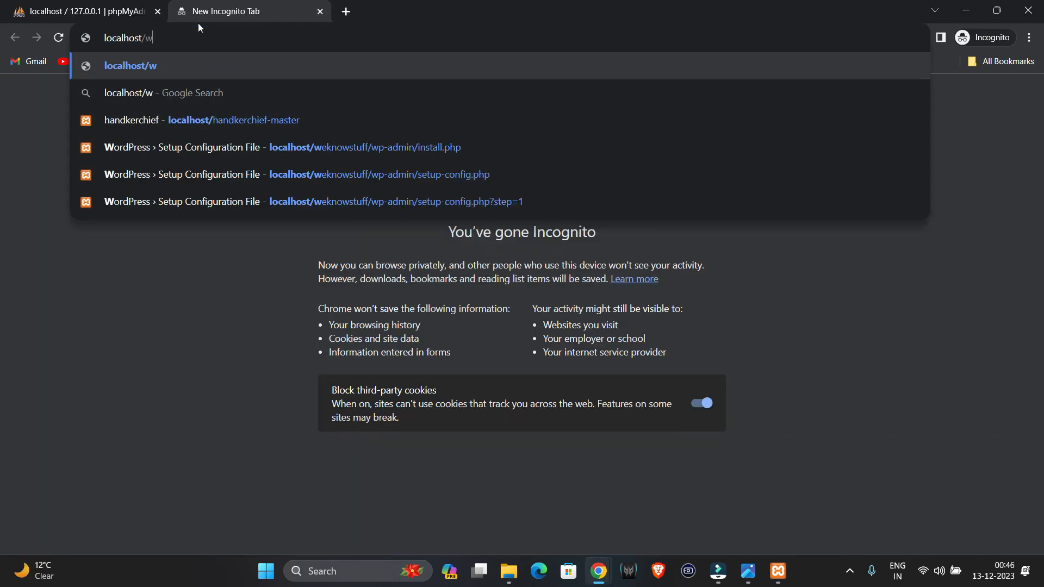
{"action": "type", "text": "ekno"}
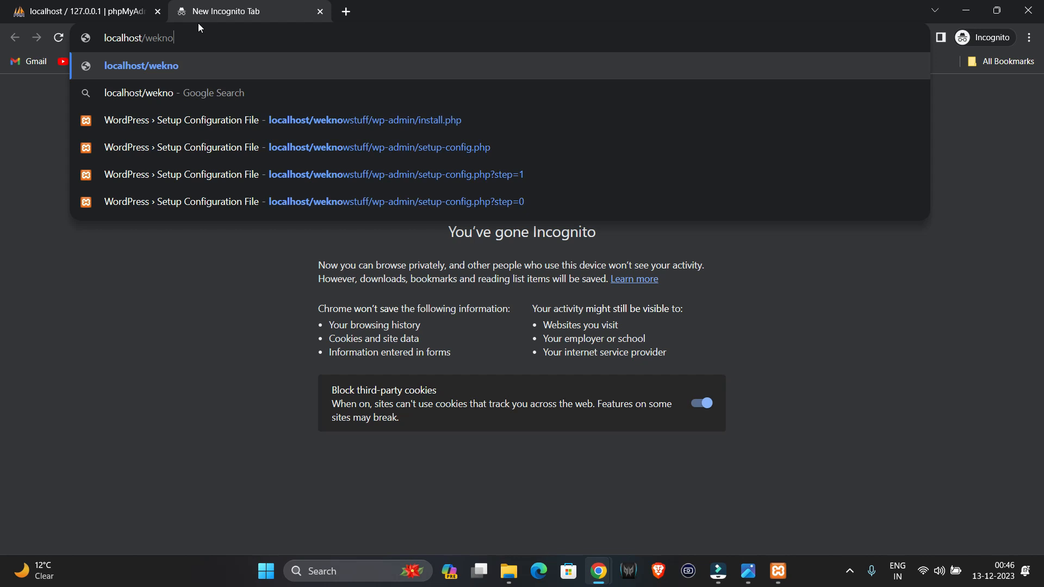
{"action": "key", "text": "Down"}
{"action": "key", "text": "Down"}
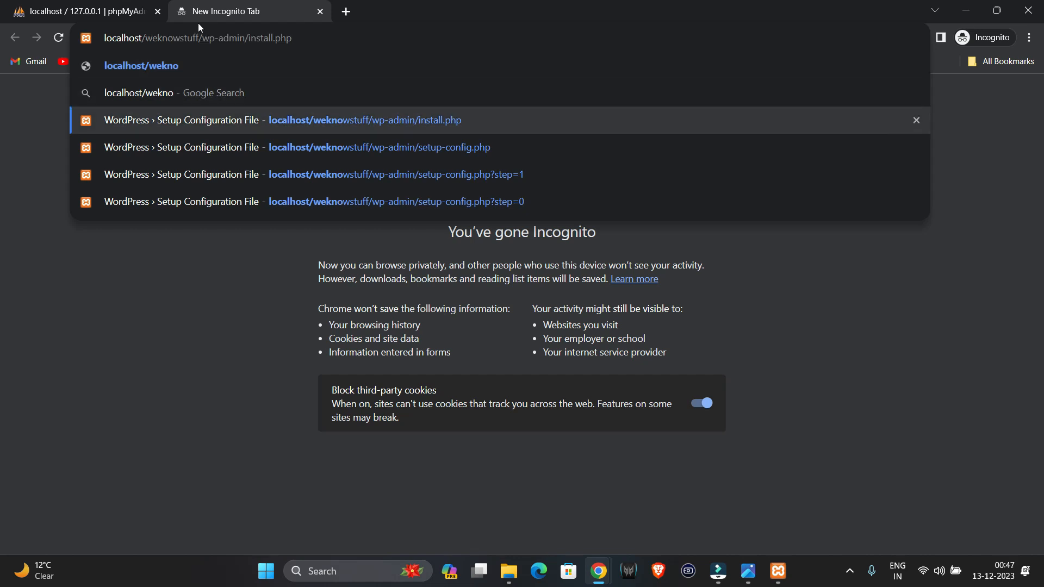
{"action": "key", "text": "Return"}
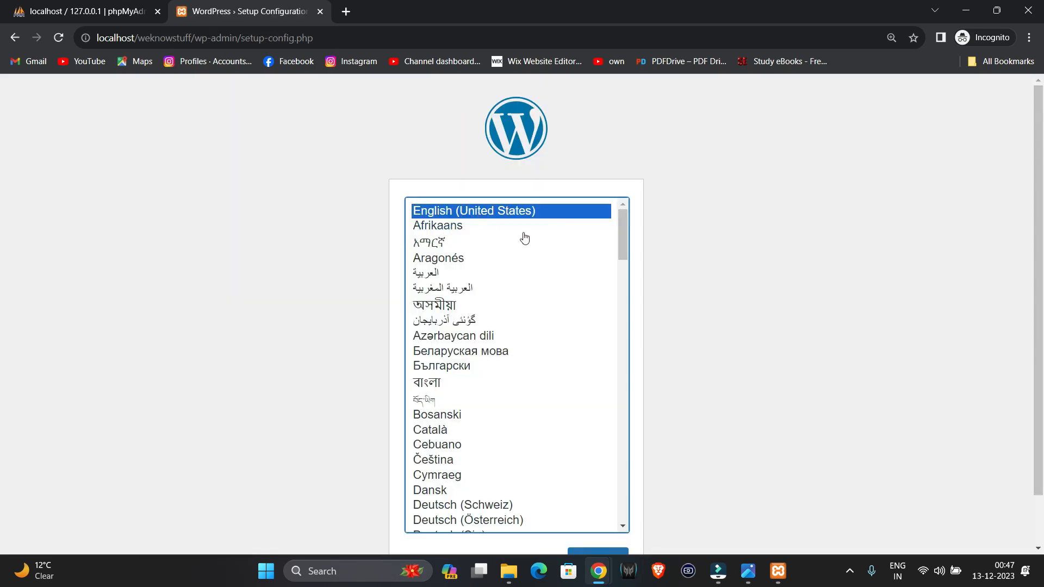
{"action": "scroll", "coordinate": [531, 450], "scroll_direction": "down", "scroll_amount": 3}
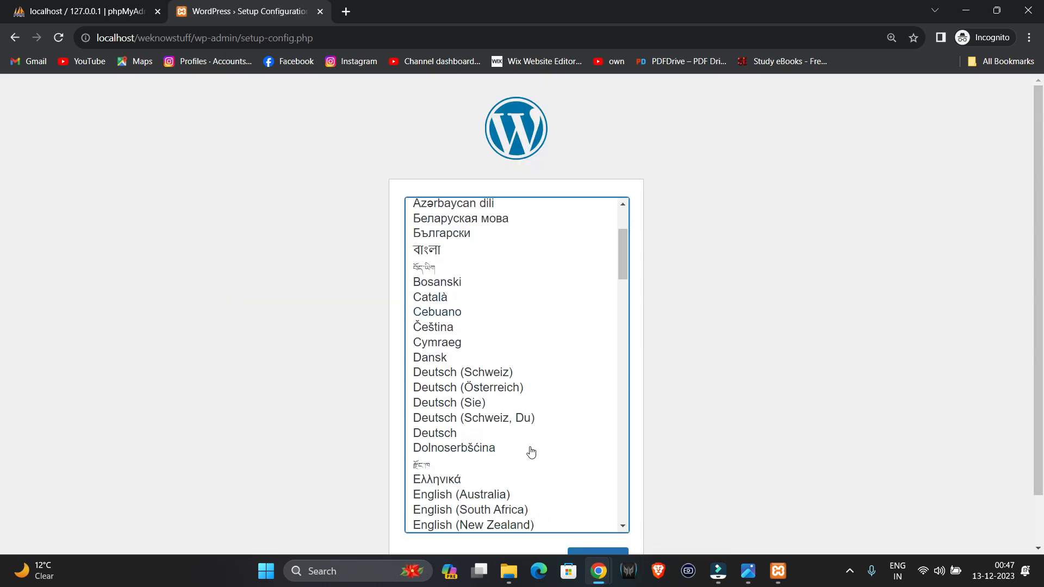
{"action": "scroll", "coordinate": [534, 436], "scroll_direction": "up", "scroll_amount": 2}
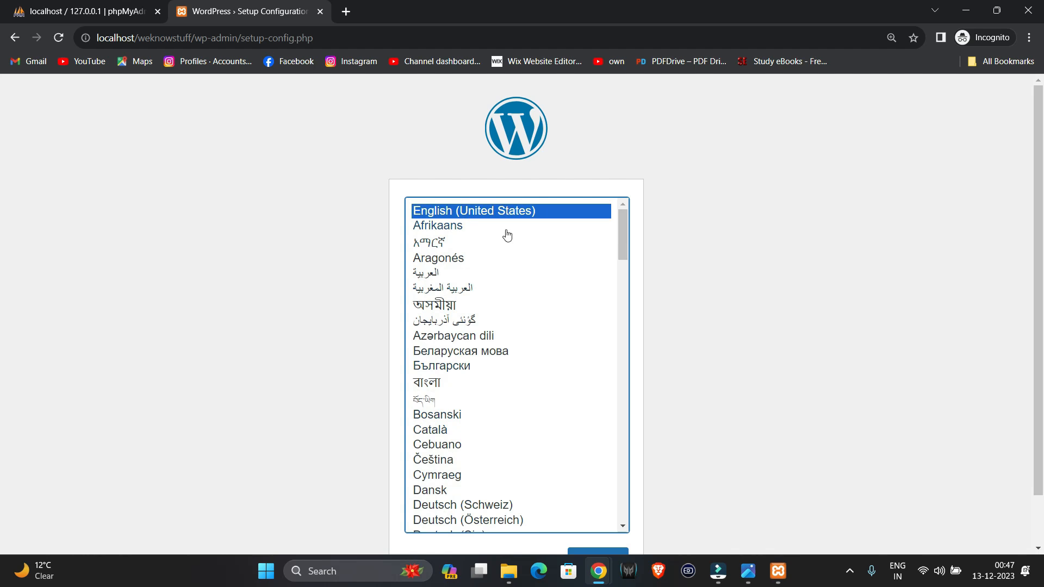
{"action": "scroll", "coordinate": [727, 494], "scroll_direction": "down", "scroll_amount": 1}
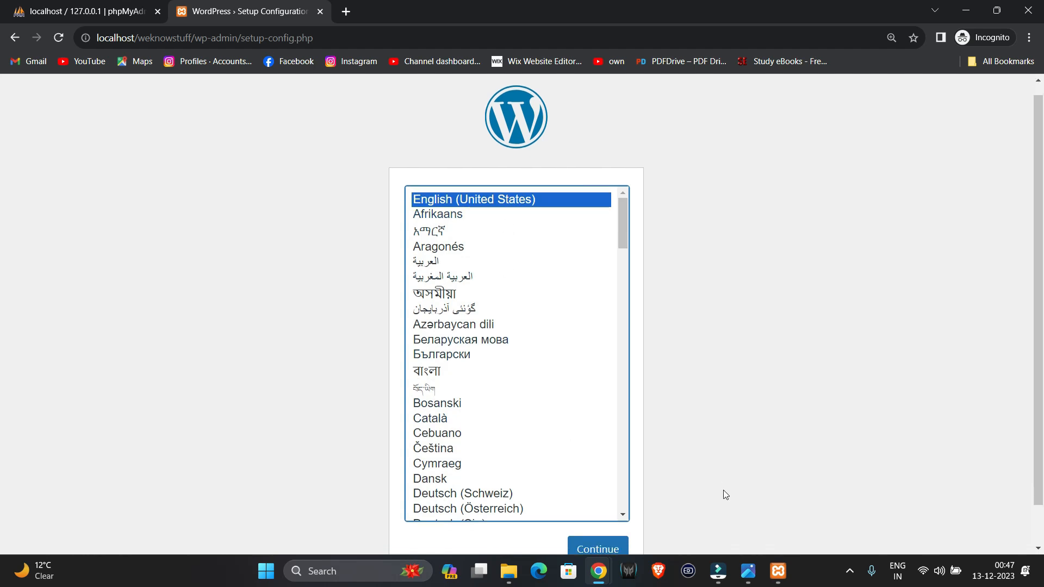
{"action": "left_click", "coordinate": [605, 504]}
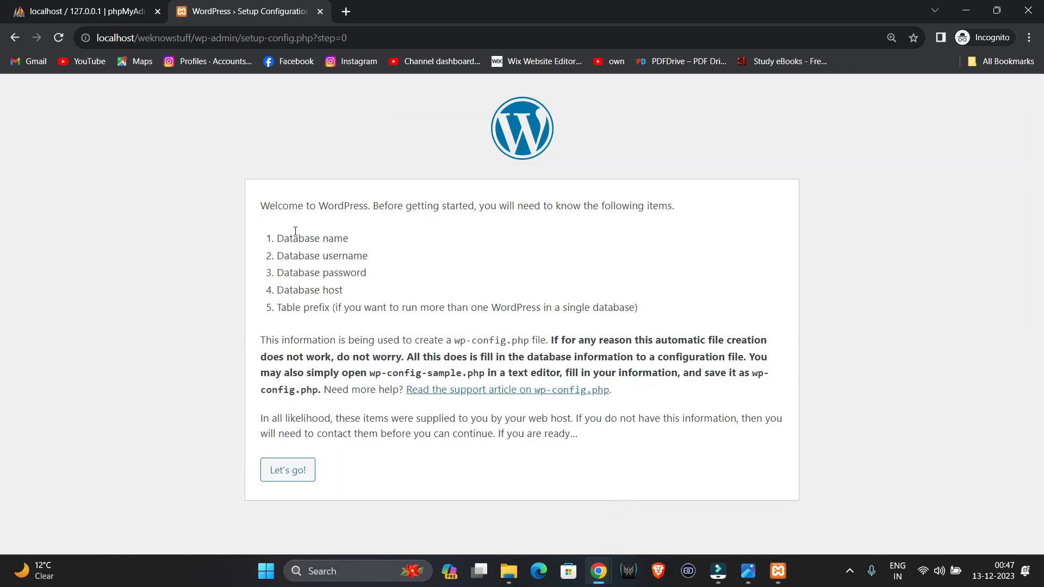
- Review the database name, username and table prefix requirements, then open localhost/phpmyadmin/ in a new tab
{"action": "left_click_drag", "start_coordinate": [278, 237], "coordinate": [356, 246]}
{"action": "left_click_drag", "start_coordinate": [276, 252], "coordinate": [356, 299]}
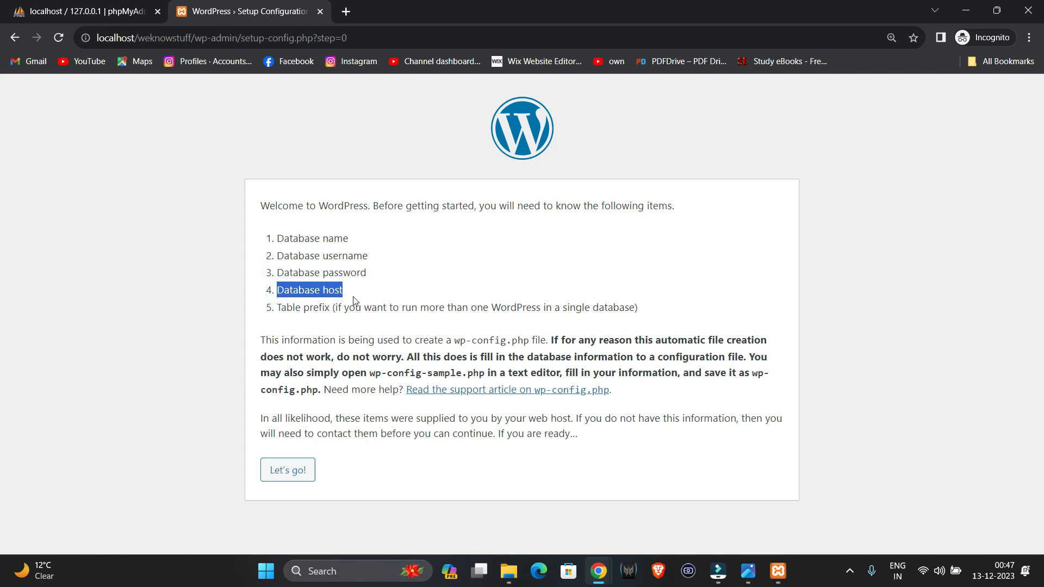
{"action": "left_click_drag", "start_coordinate": [299, 306], "coordinate": [669, 314]}
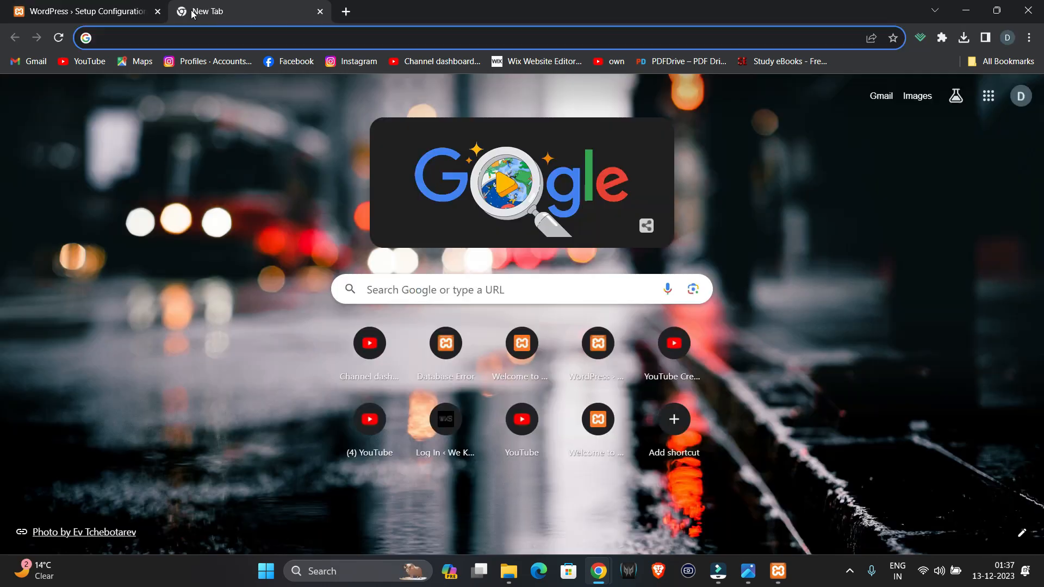
{"action": "type", "text": "localhost"}
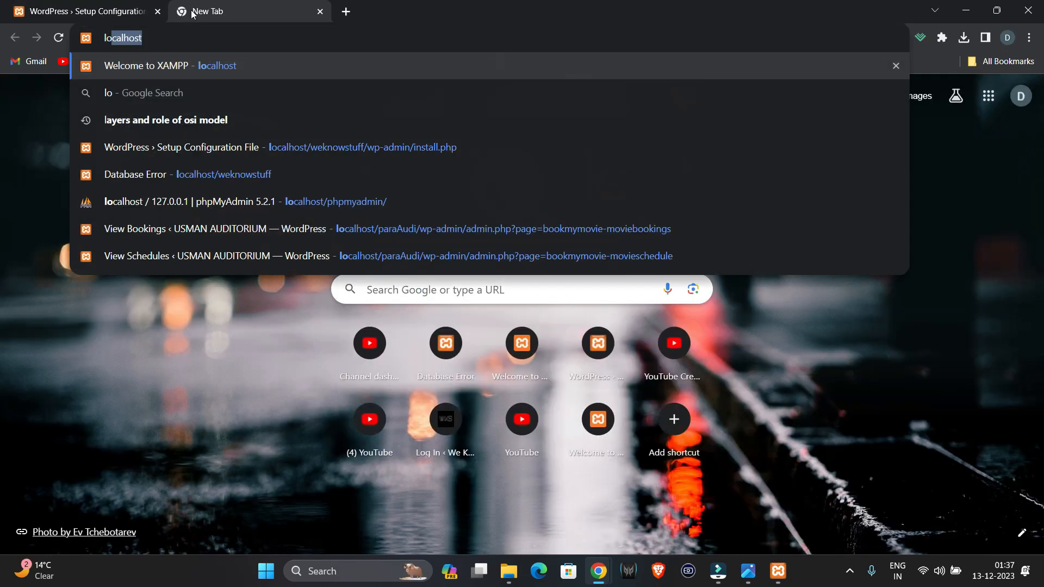
{"action": "type", "text": "/phpmyadmin/"}
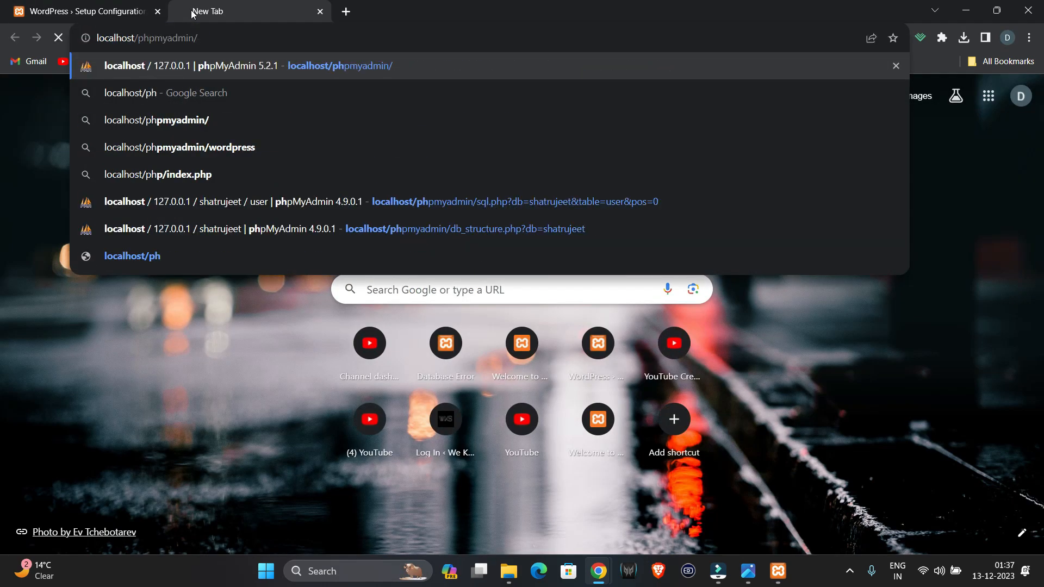
{"action": "key", "text": "Return"}
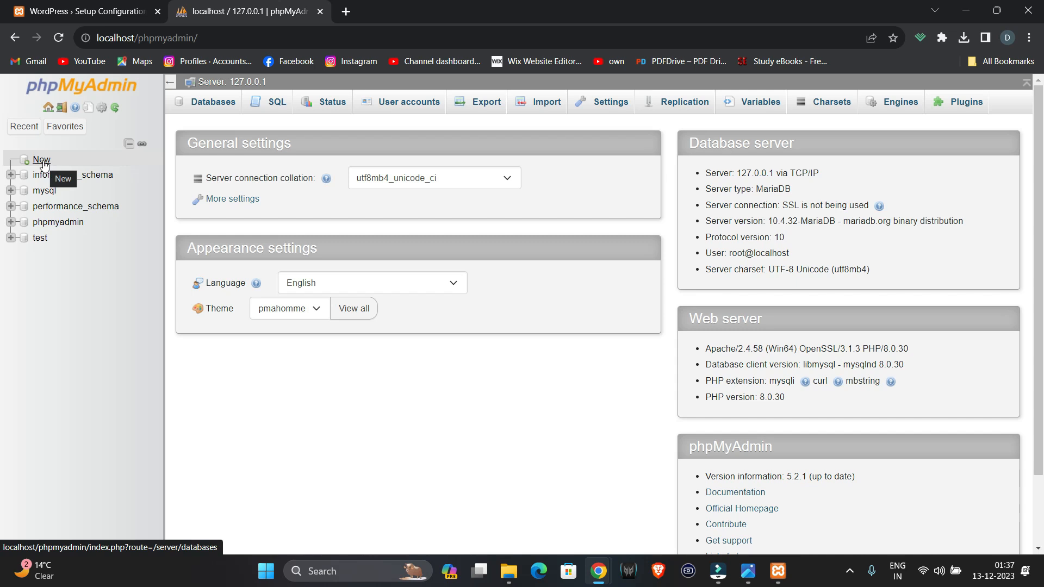
- Create the weknowstuffdb database with utf8_general_ci collation, then return to the WordPress tab
{"action": "left_click", "coordinate": [44, 163]}
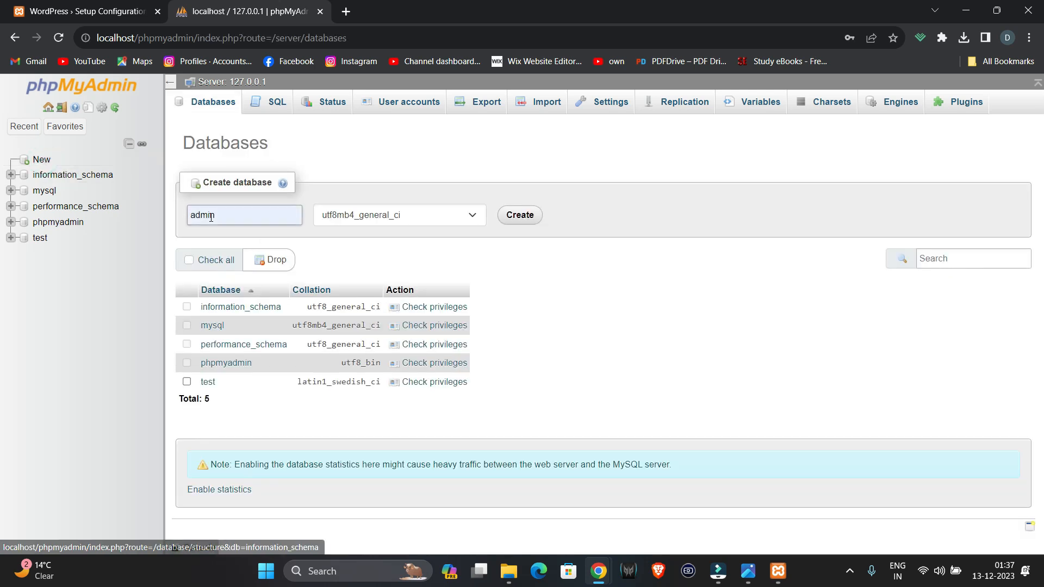
{"action": "left_click", "coordinate": [202, 216]}
{"action": "double_click", "coordinate": [202, 217]}
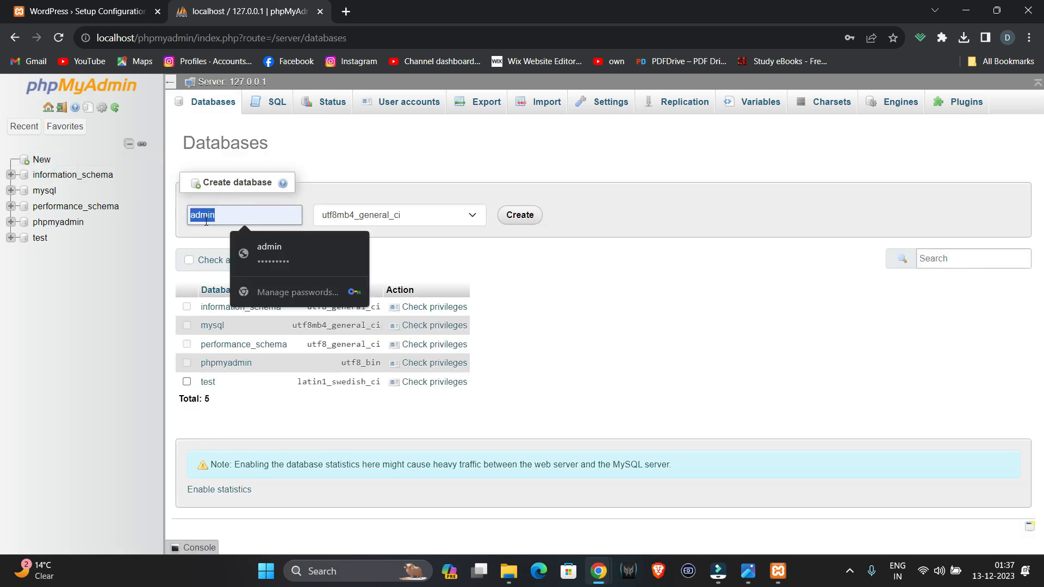
{"action": "type", "text": "weknow"}
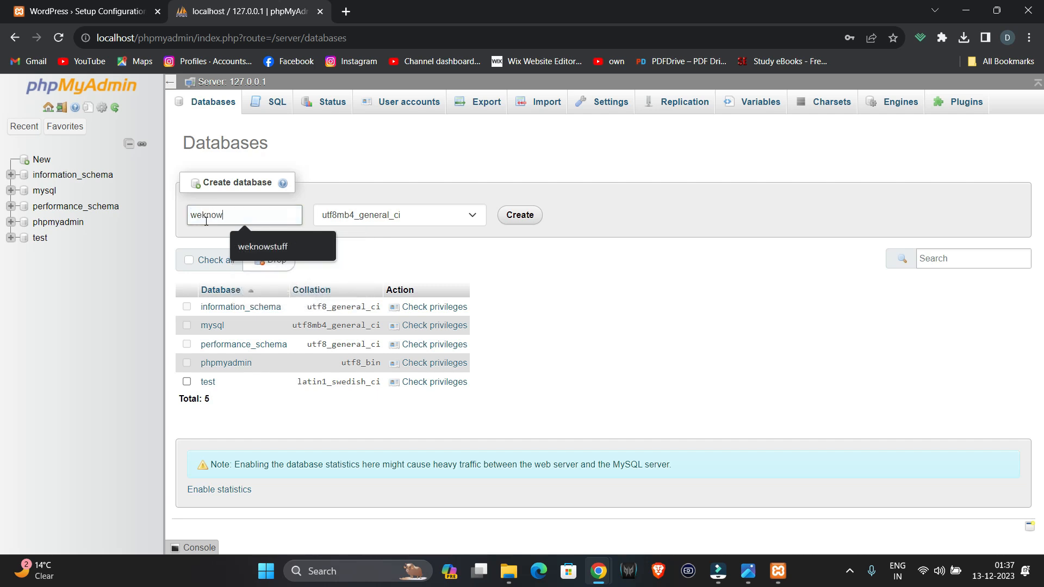
{"action": "type", "text": "stuffdb"}
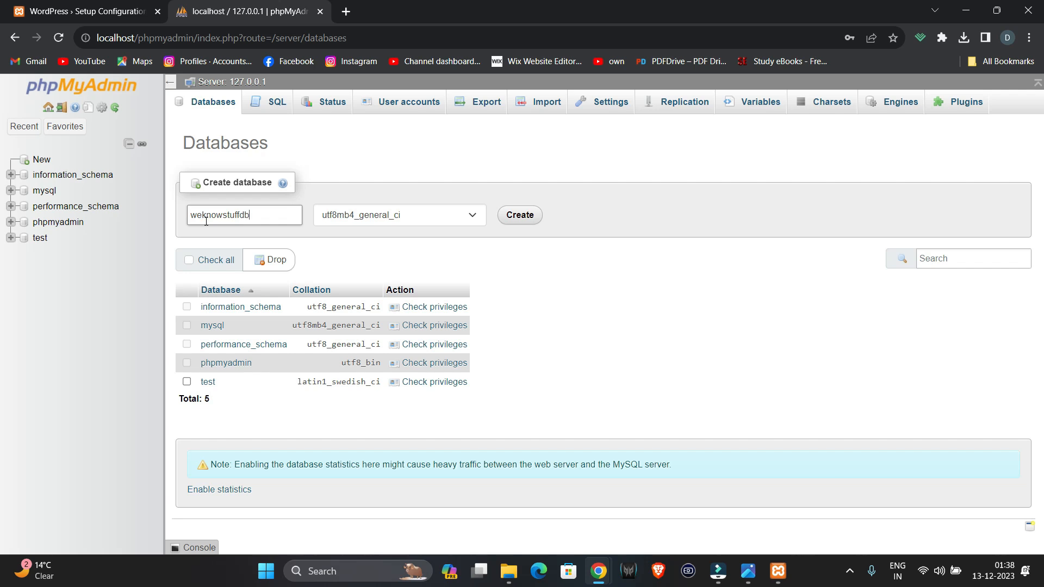
{"action": "left_click", "coordinate": [450, 215]}
{"action": "scroll", "coordinate": [419, 335], "scroll_direction": "up", "scroll_amount": 3}
{"action": "scroll", "coordinate": [419, 336], "scroll_direction": "up", "scroll_amount": 4}
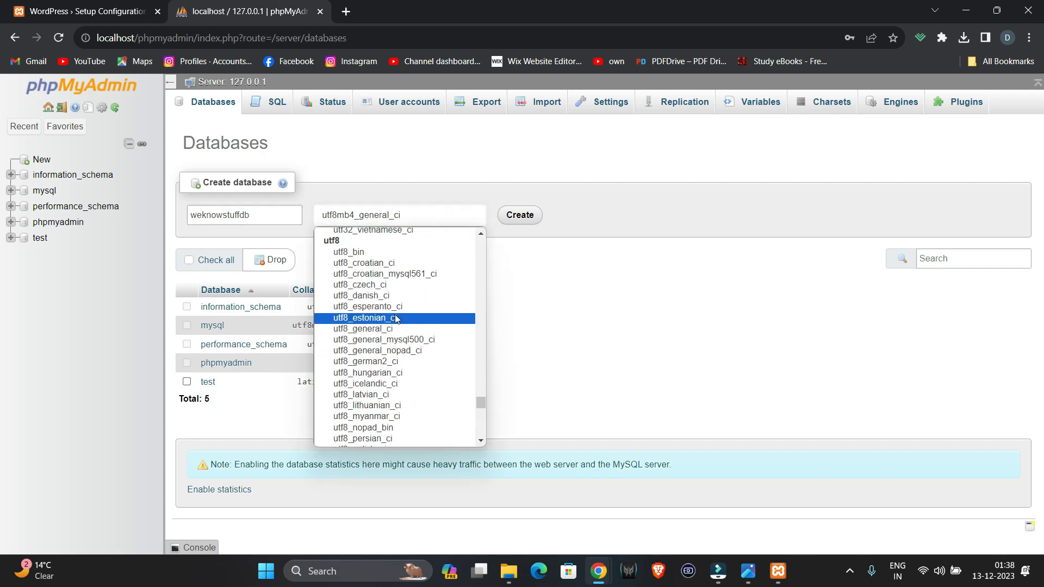
{"action": "left_click", "coordinate": [409, 329]}
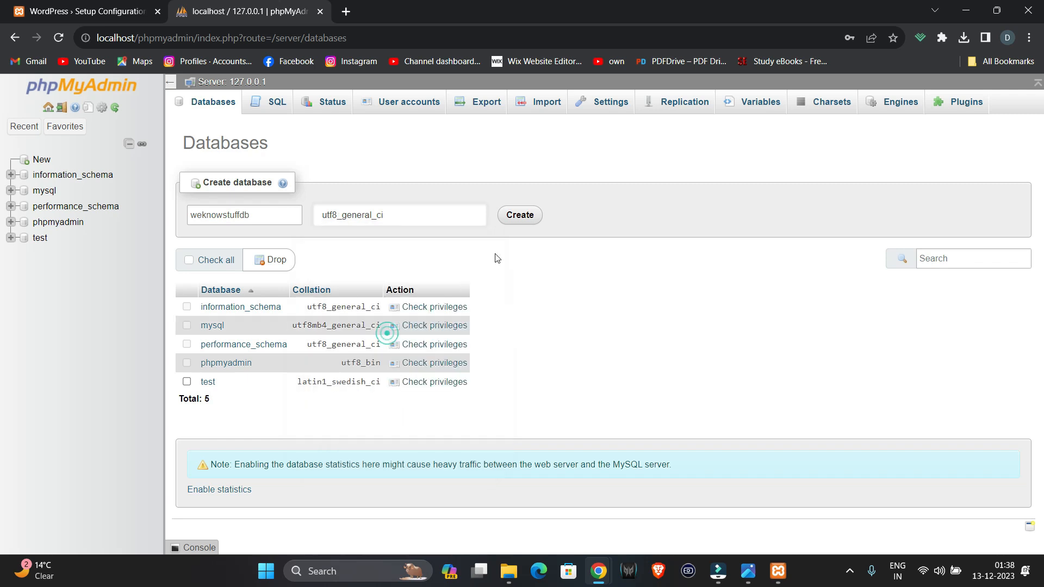
{"action": "left_click", "coordinate": [519, 218]}
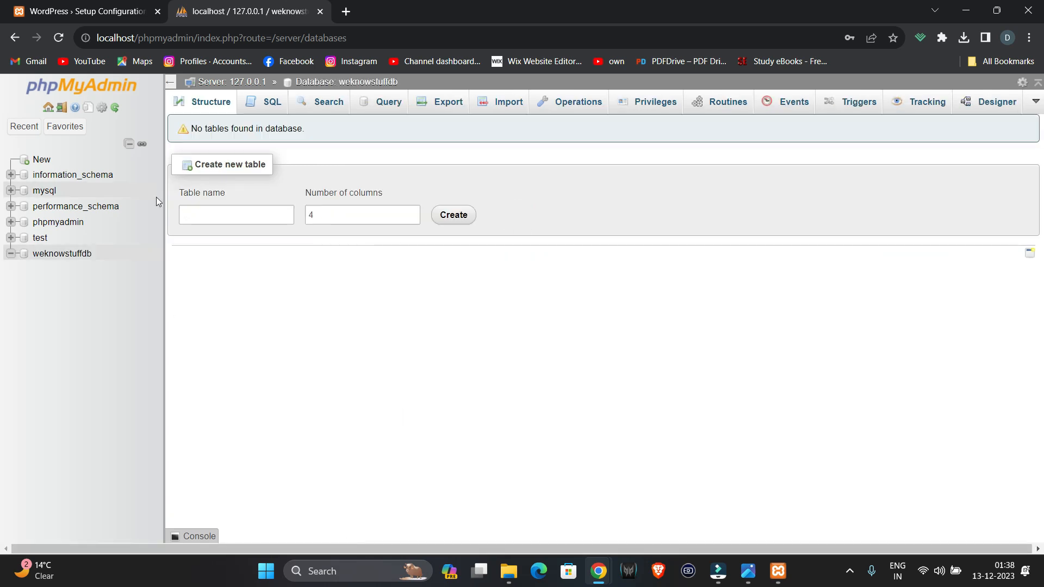
{"action": "left_click", "coordinate": [80, 7]}
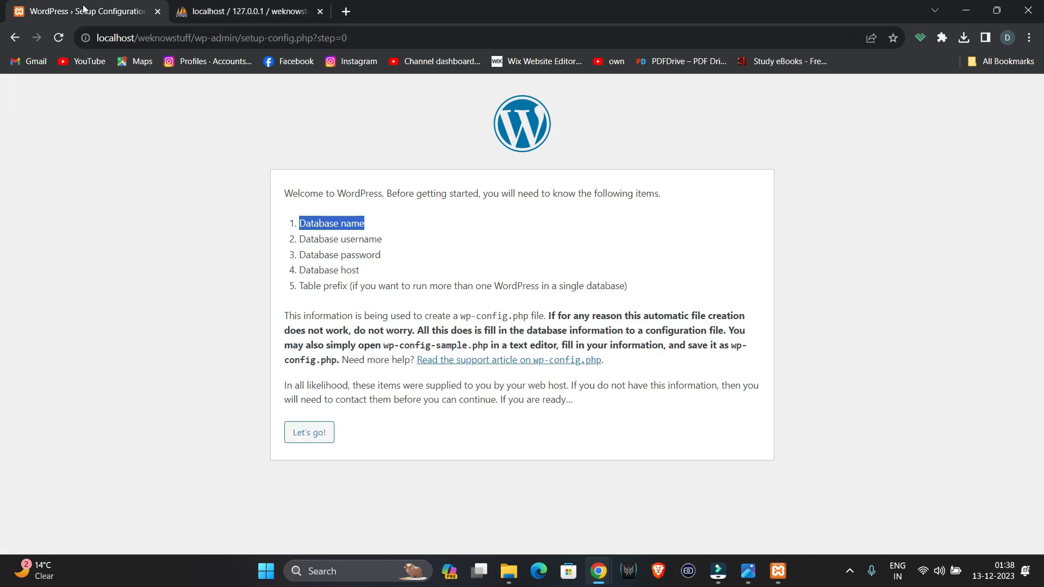
- Submit database weknowstuffdb with username root and an empty password
{"action": "left_click", "coordinate": [325, 432]}
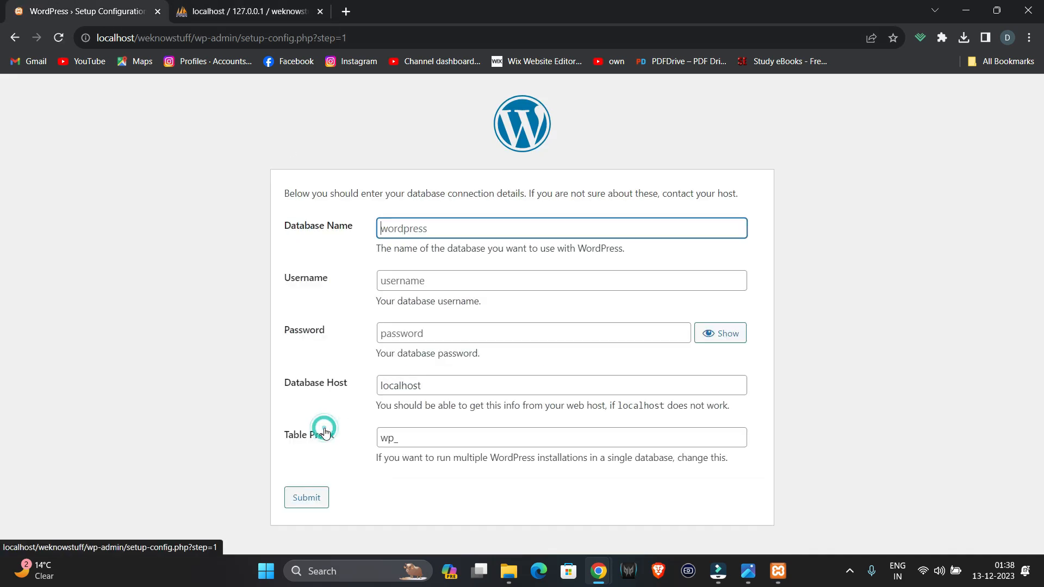
{"action": "left_click", "coordinate": [416, 223]}
{"action": "type", "text": "weknowstuffdb"}
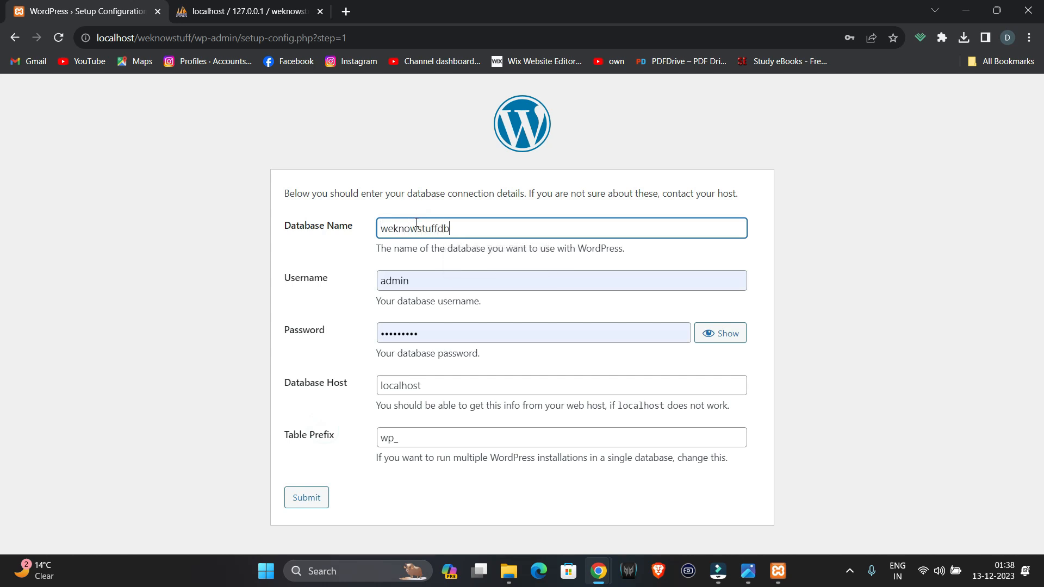
{"action": "key", "text": "Tab"}
{"action": "type", "text": "root"}
{"action": "key", "text": "Tab"}
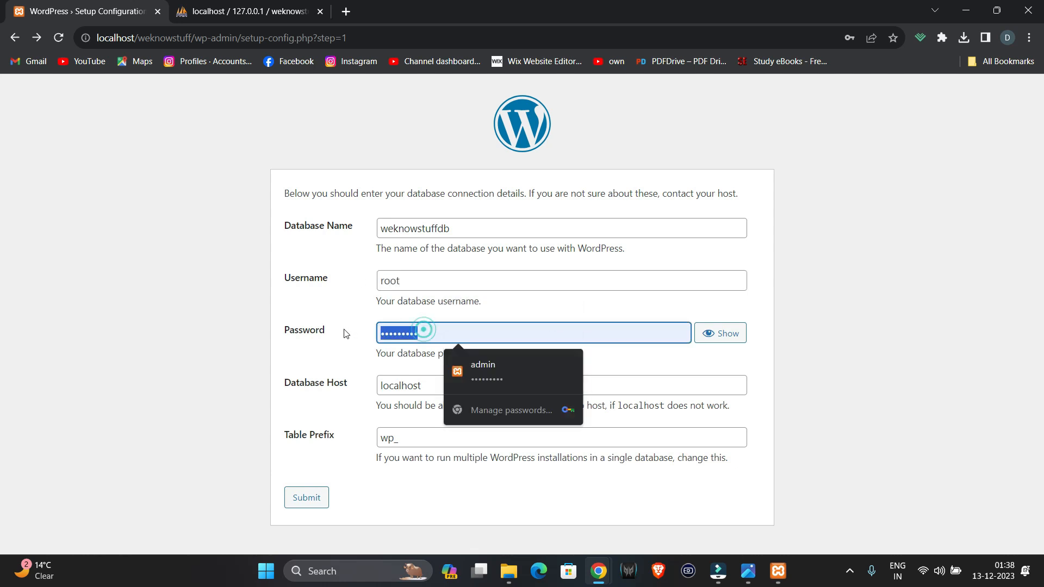
{"action": "key", "text": "BackSpace"}
{"action": "left_click", "coordinate": [359, 361]}
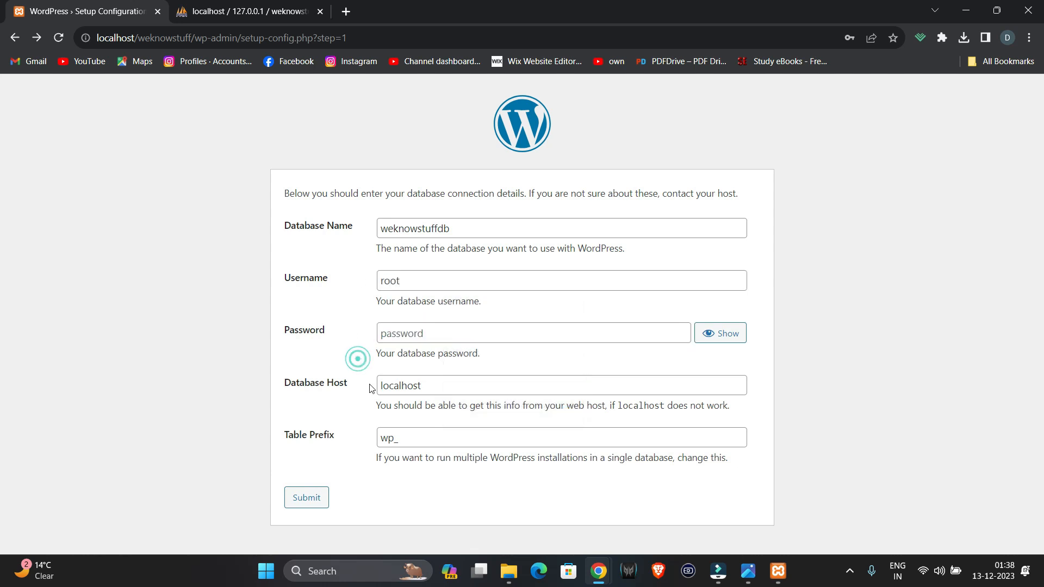
{"action": "left_click", "coordinate": [323, 495]}
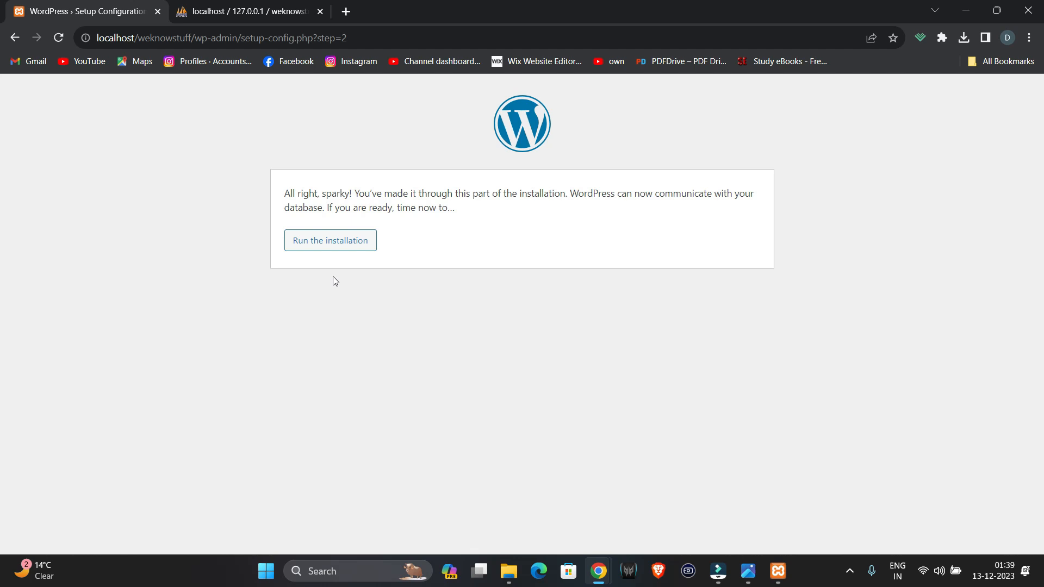
- Enter site title 'Wr Know Stuff' and admin username 'admin'
{"action": "left_click", "coordinate": [324, 237]}
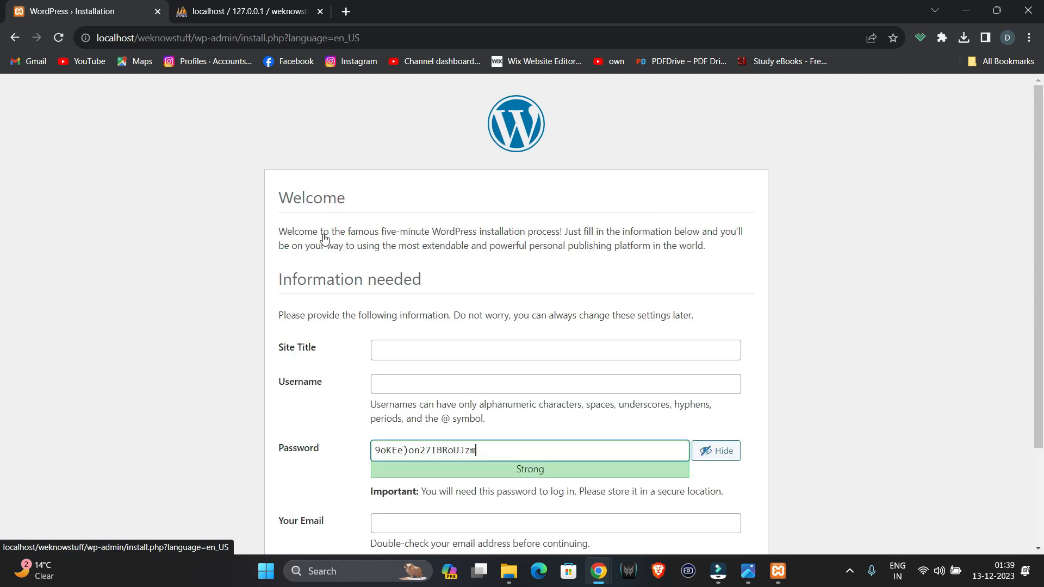
{"action": "scroll", "coordinate": [422, 356], "scroll_direction": "down", "scroll_amount": 1}
{"action": "left_click", "coordinate": [425, 285]}
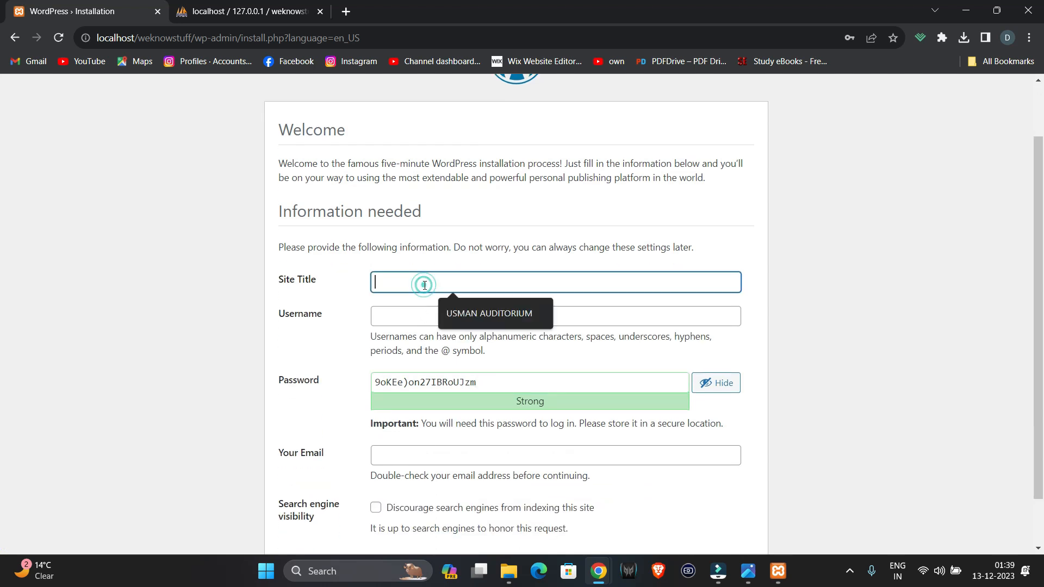
{"action": "type", "text": "Wr"}
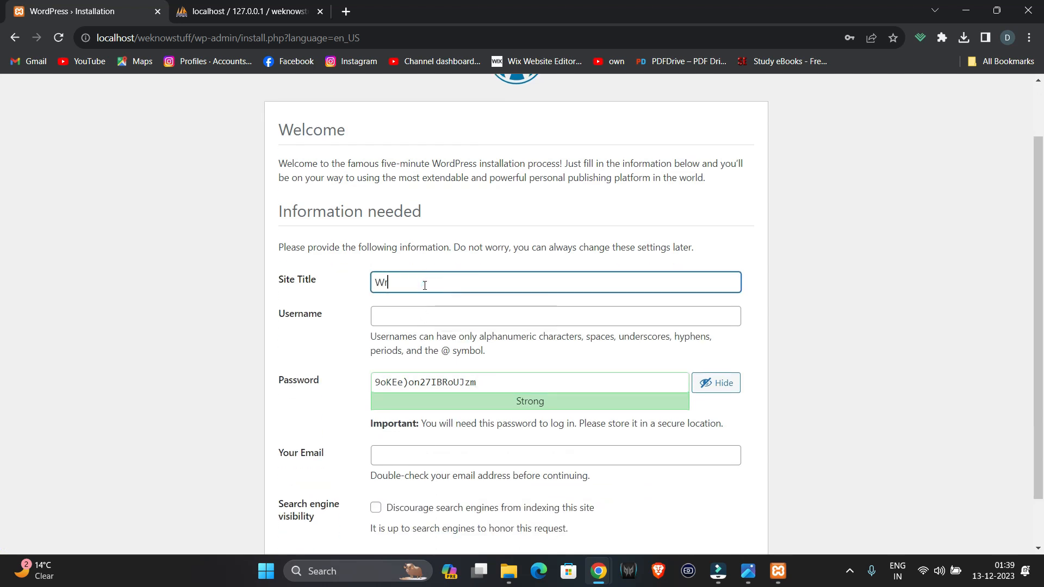
{"action": "type", "text": " Know Stuff"}
{"action": "left_click", "coordinate": [379, 318]}
{"action": "type", "text": "admin"}
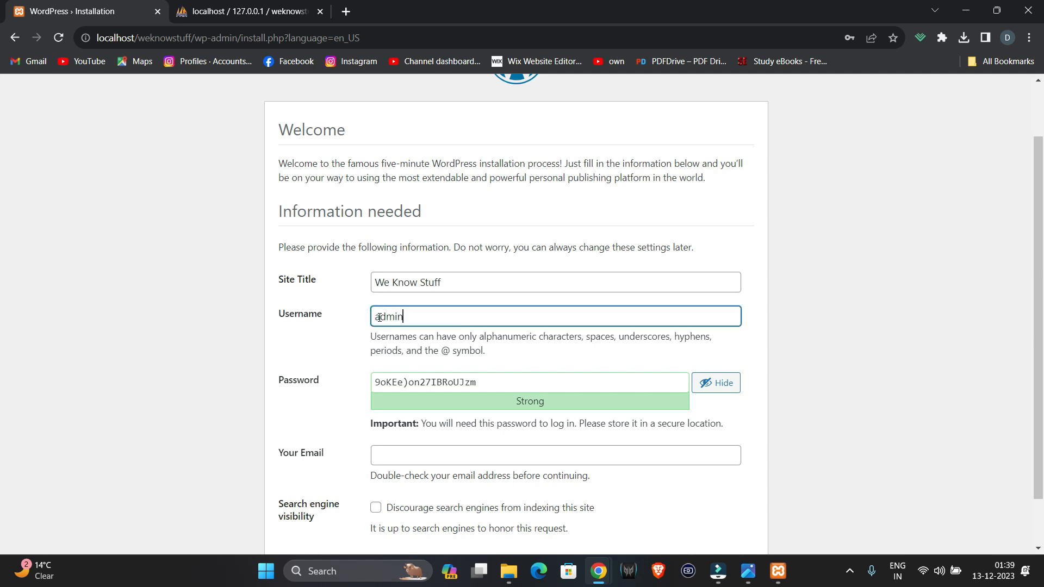
- Set a custom weak password, confirm its use, enter the site e-mail and install WordPress
{"action": "triple_click", "coordinate": [498, 383]}
{"action": "type", "text": "a"}
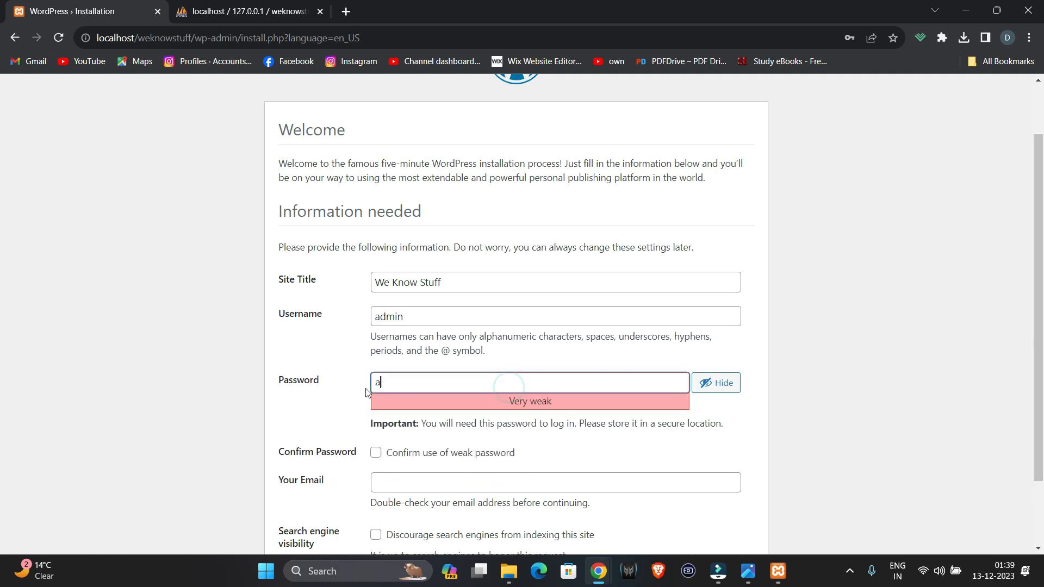
{"action": "type", "text": "dmin@123"}
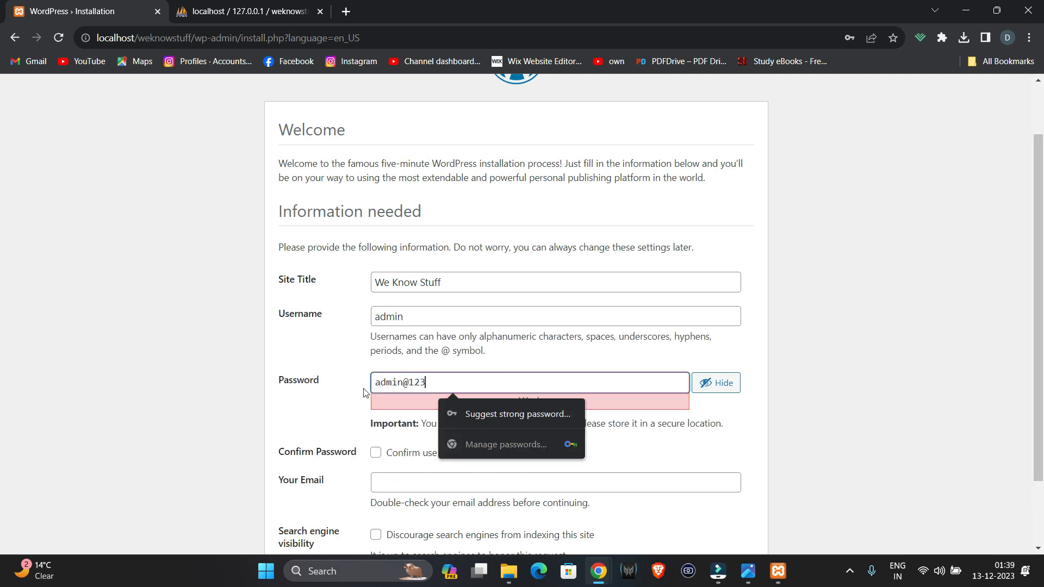
{"action": "left_click", "coordinate": [324, 381]}
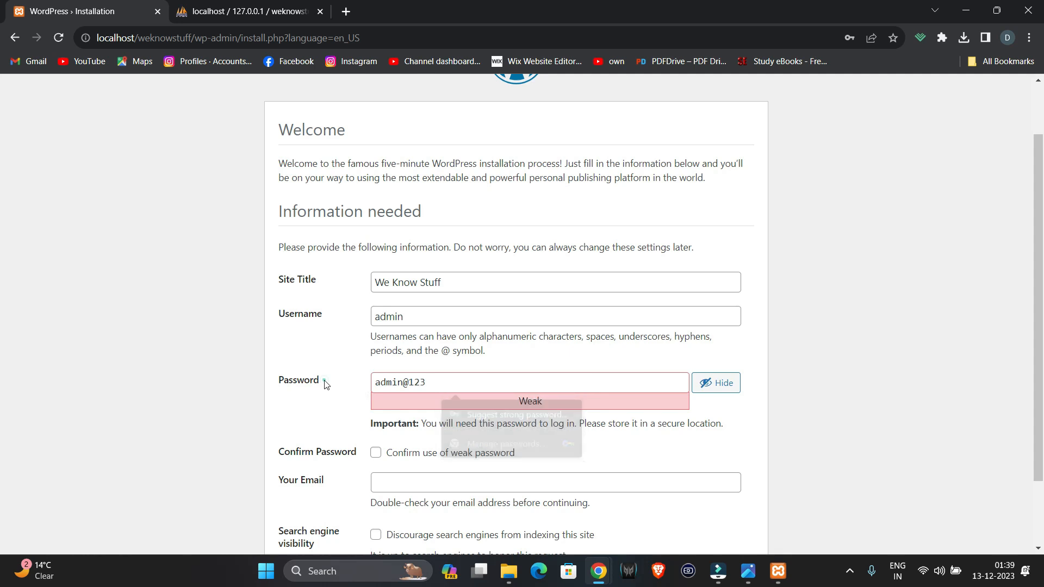
{"action": "left_click", "coordinate": [378, 458]}
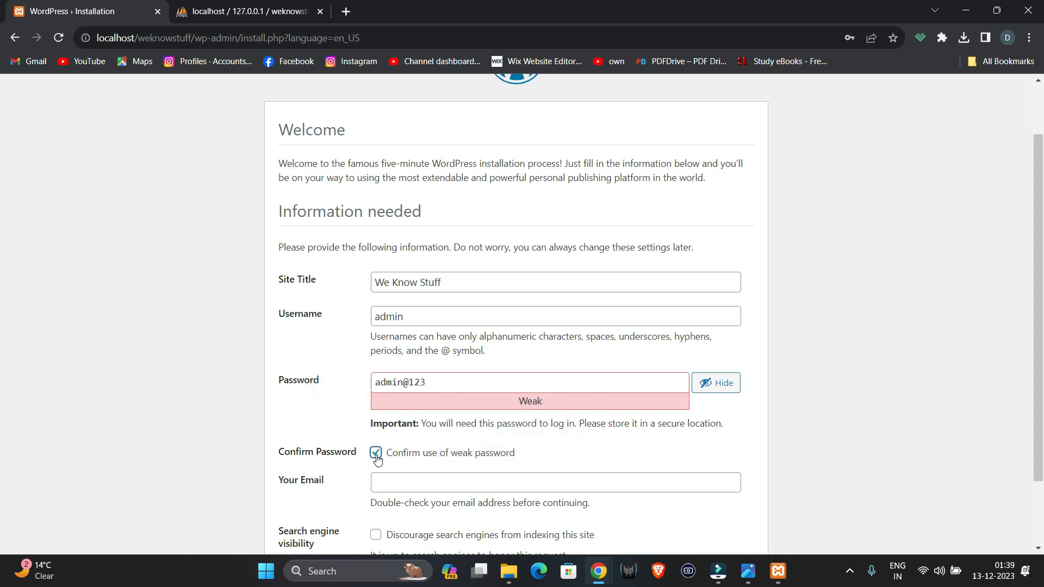
{"action": "left_click", "coordinate": [398, 479]}
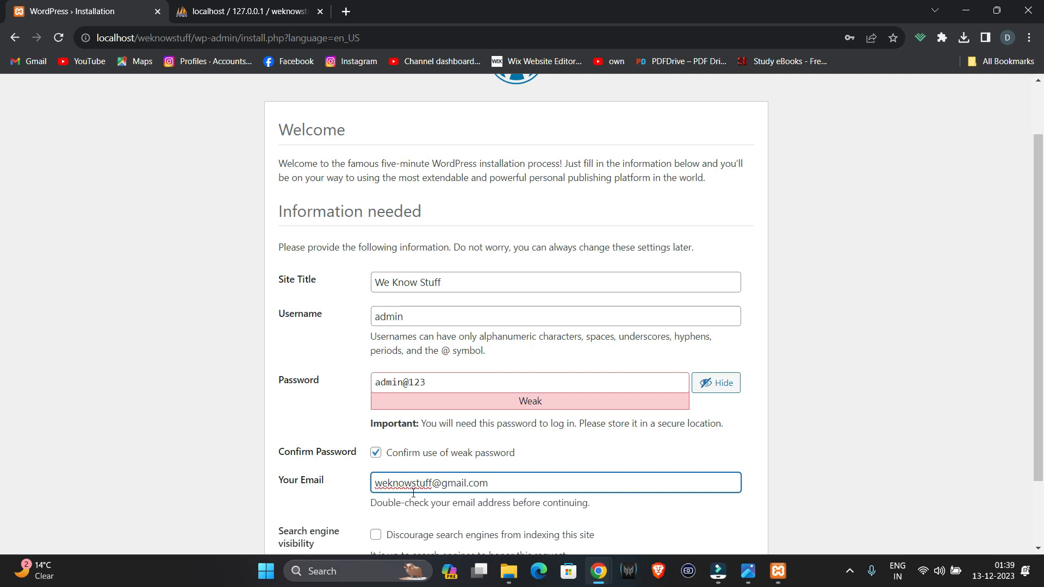
{"action": "scroll", "coordinate": [414, 493], "scroll_direction": "down", "scroll_amount": 2}
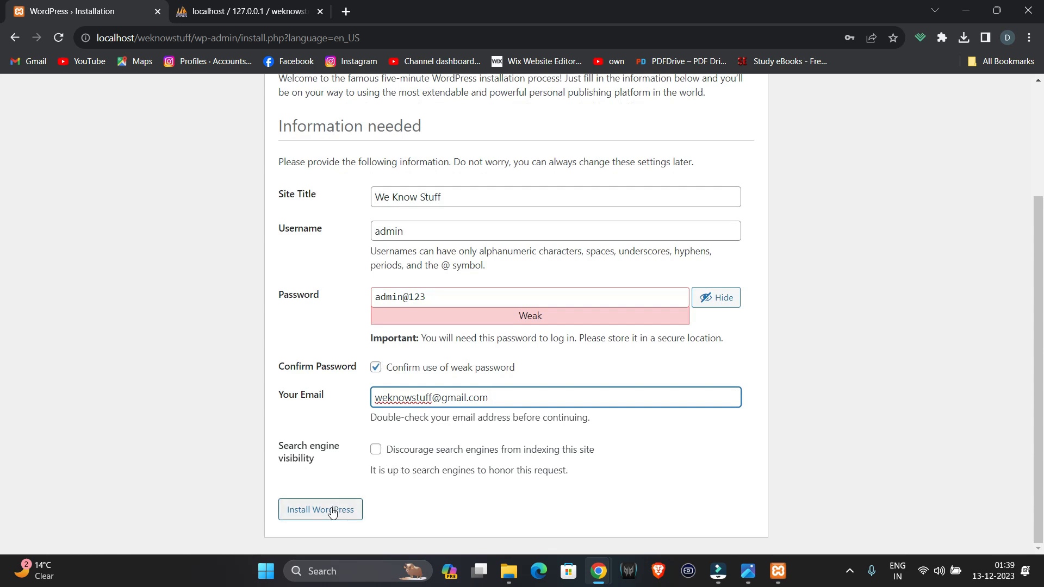
{"action": "left_click", "coordinate": [333, 511]}
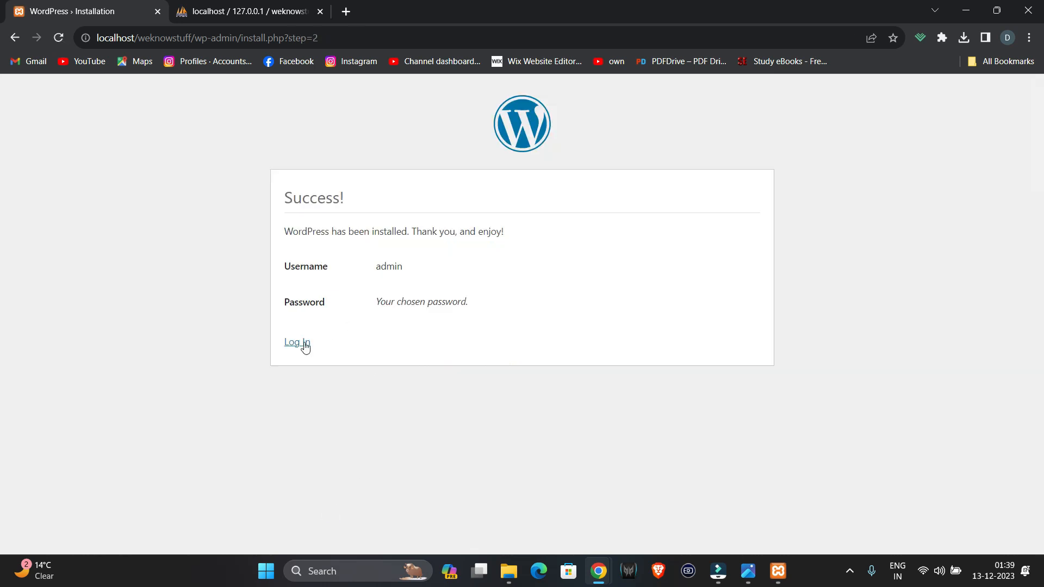
- On the login page, reveal the password, bookmark the page, and log in as admin
{"action": "left_click", "coordinate": [305, 346]}
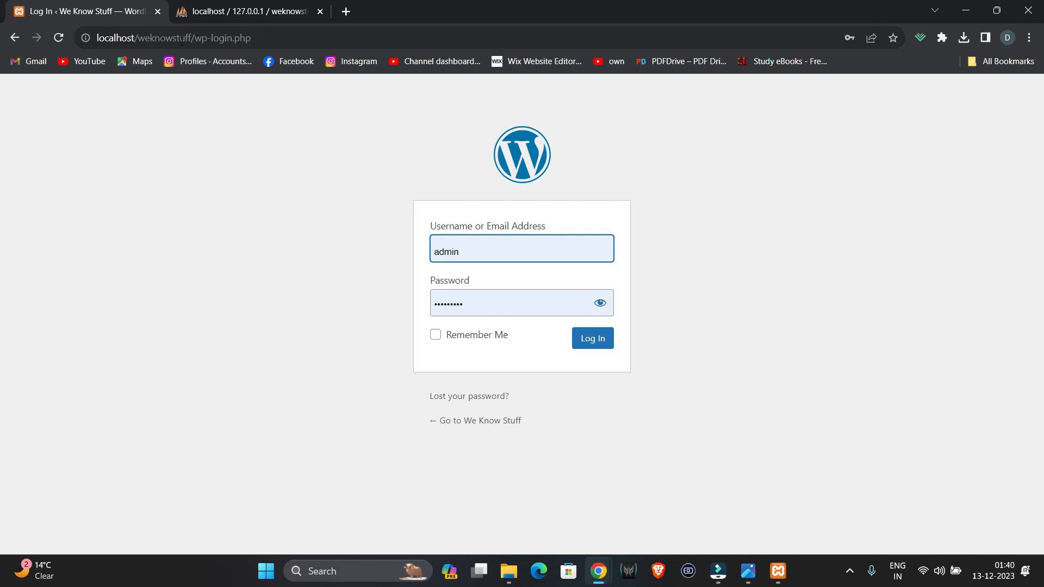
{"action": "double_click", "coordinate": [481, 254]}
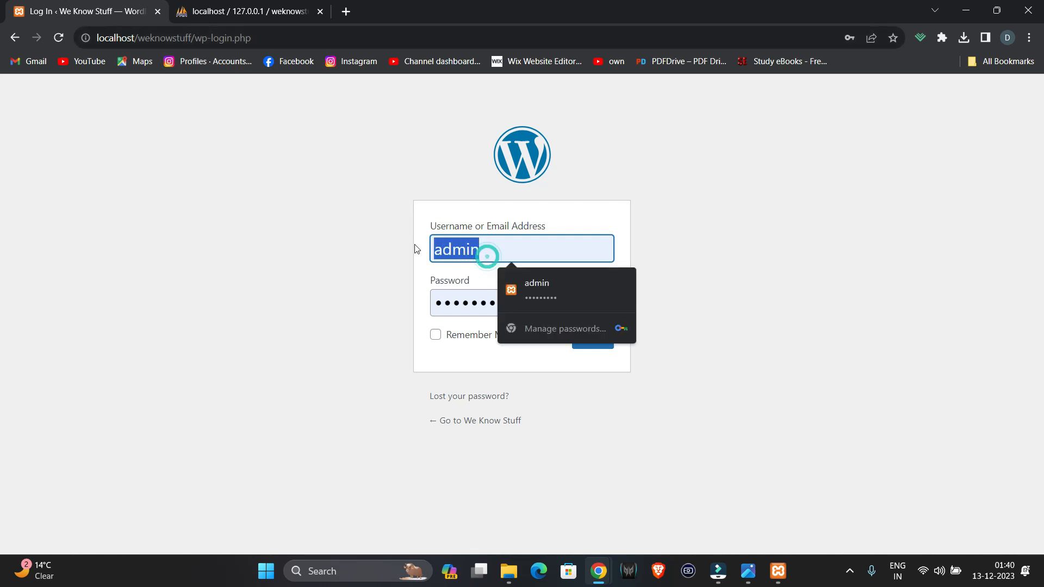
{"action": "left_click", "coordinate": [476, 301]}
{"action": "left_click", "coordinate": [601, 303]}
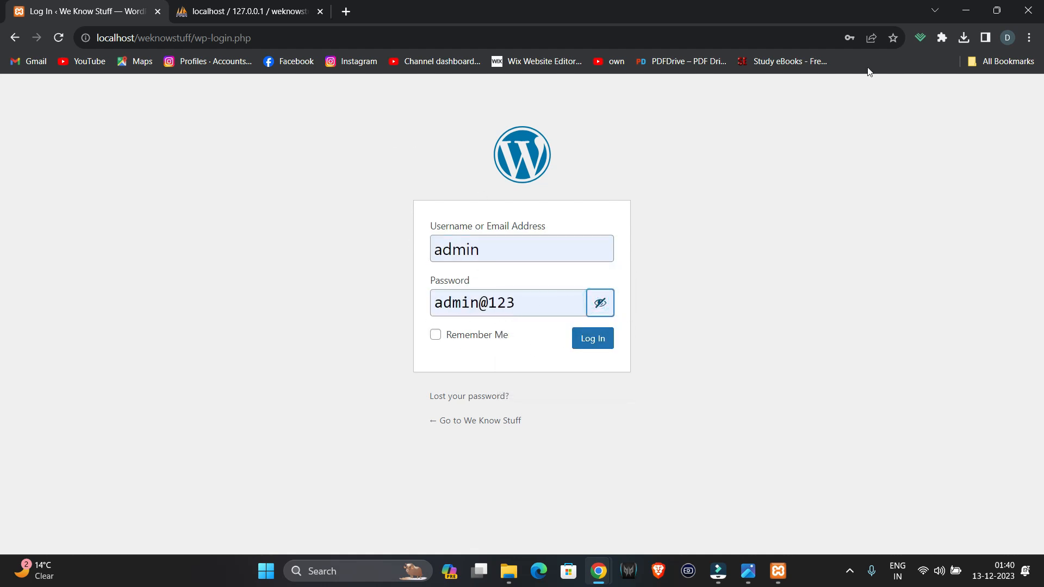
{"action": "left_click", "coordinate": [892, 39]}
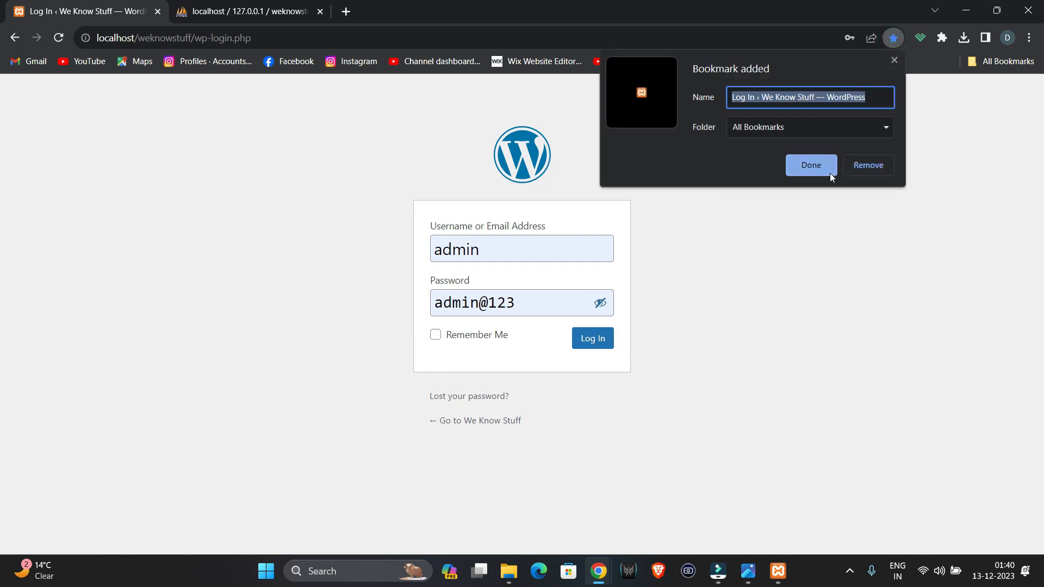
{"action": "left_click", "coordinate": [823, 168]}
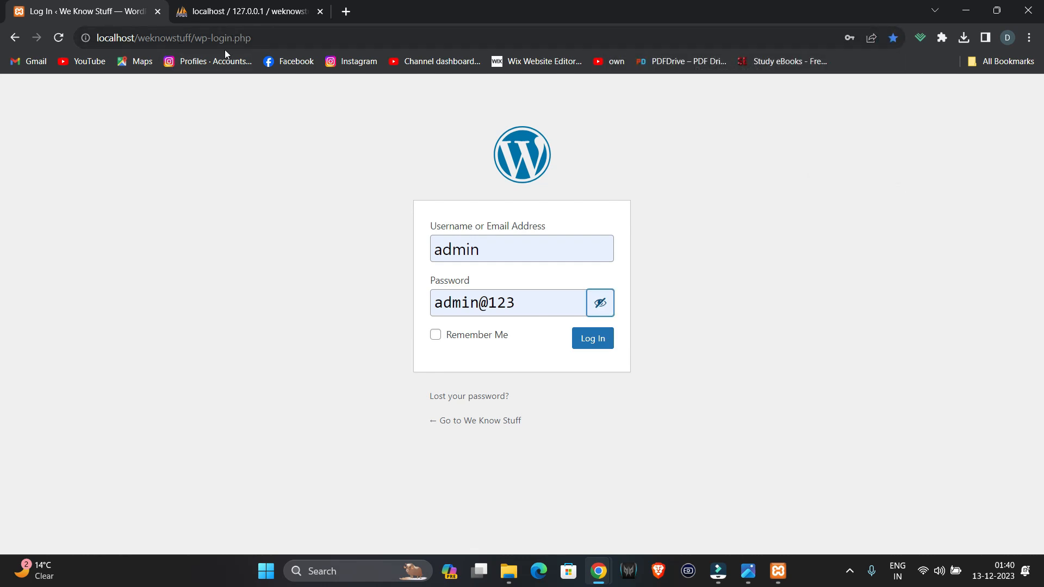
{"action": "left_click", "coordinate": [589, 340]}
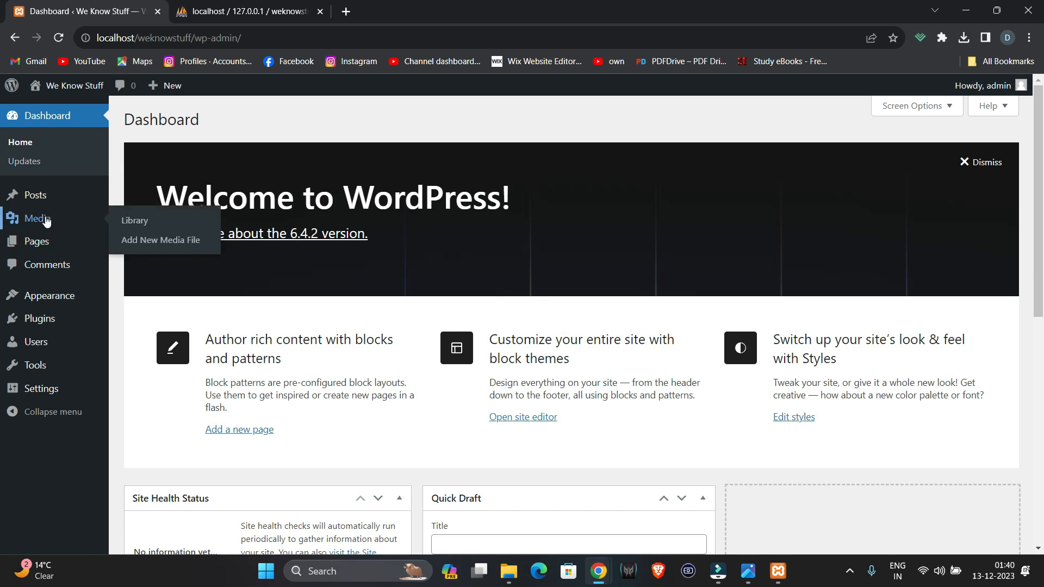
{"action": "mouse_move", "coordinate": [45, 202]}
{"action": "mouse_move", "coordinate": [48, 222]}
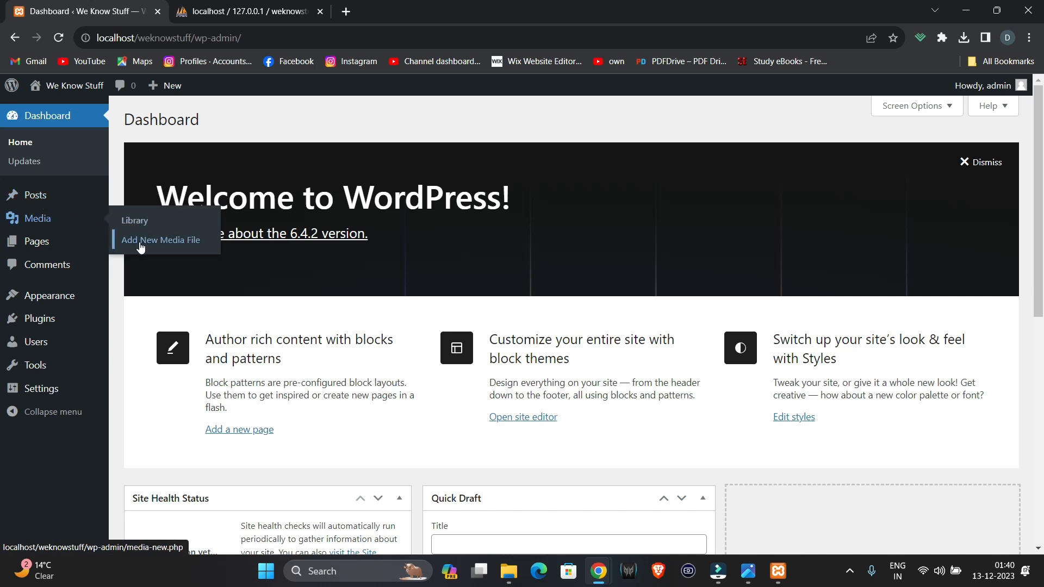
{"action": "mouse_move", "coordinate": [71, 249]}
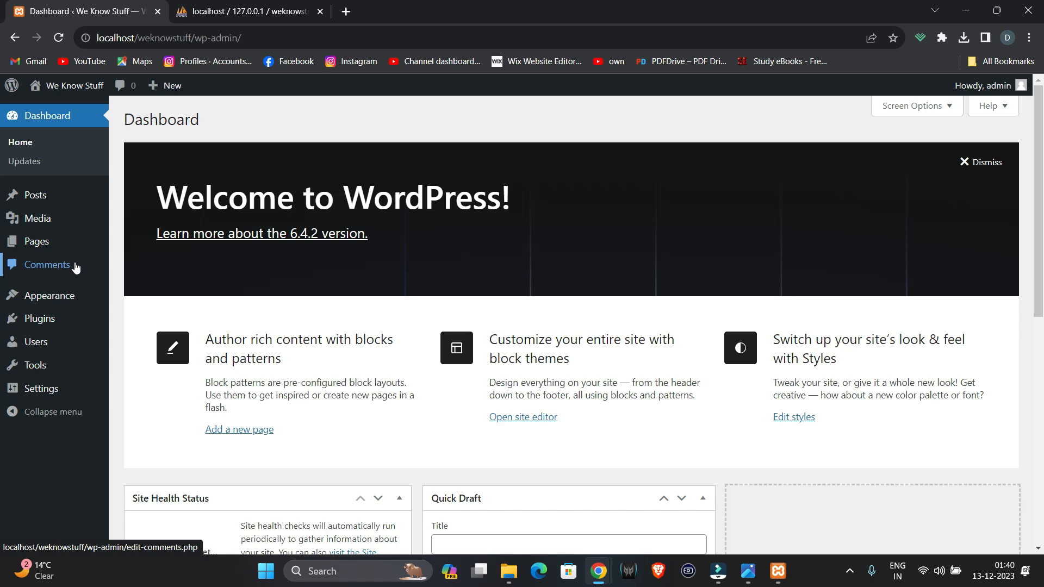
{"action": "mouse_move", "coordinate": [77, 294]}
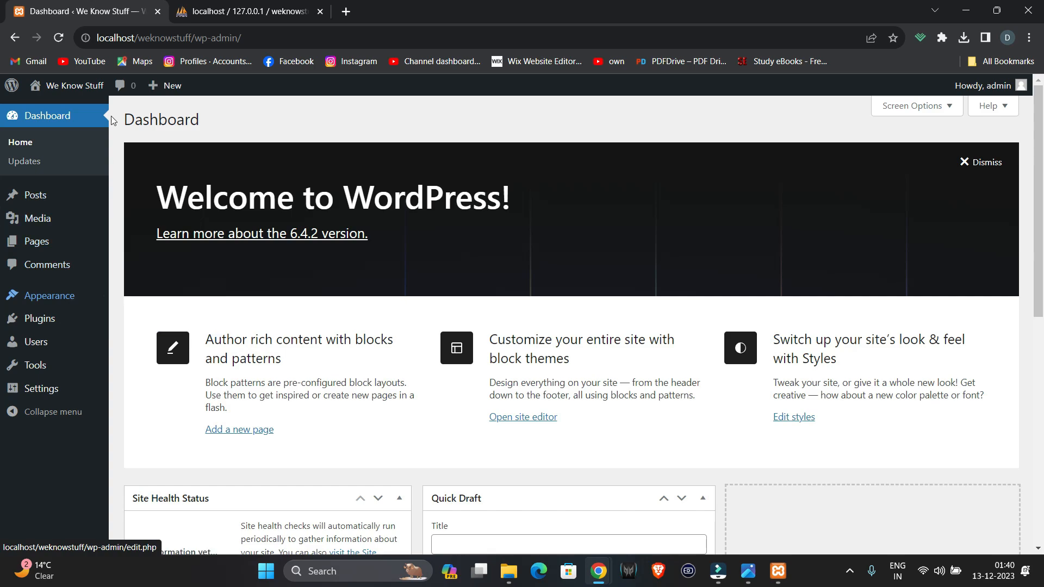
{"action": "middle_click", "coordinate": [79, 86]}
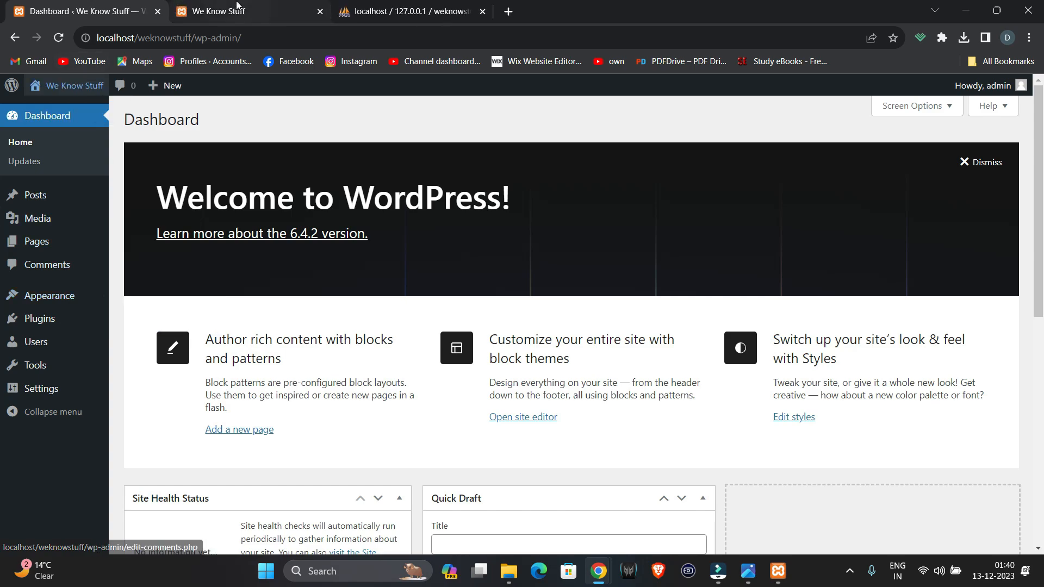
- Scroll through the live We Know Stuff homepage, then return to the admin Dashboard tab
{"action": "left_click", "coordinate": [254, 13]}
{"action": "scroll", "coordinate": [439, 230], "scroll_direction": "down", "scroll_amount": 8}
{"action": "scroll", "coordinate": [439, 230], "scroll_direction": "down", "scroll_amount": 20}
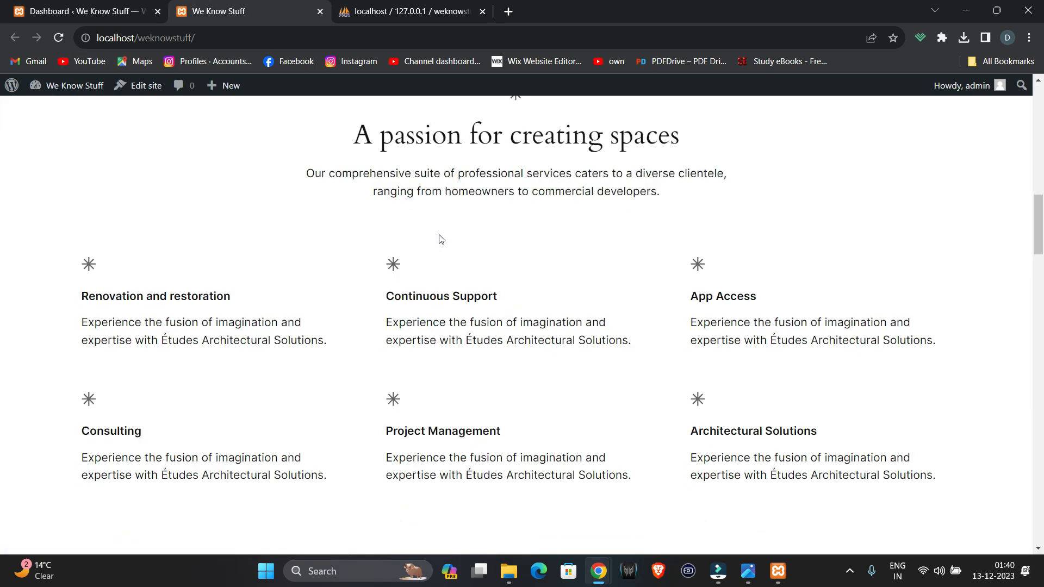
{"action": "scroll", "coordinate": [439, 239], "scroll_direction": "down", "scroll_amount": 4}
{"action": "scroll", "coordinate": [439, 239], "scroll_direction": "up", "scroll_amount": 20}
{"action": "scroll", "coordinate": [439, 240], "scroll_direction": "up", "scroll_amount": 8}
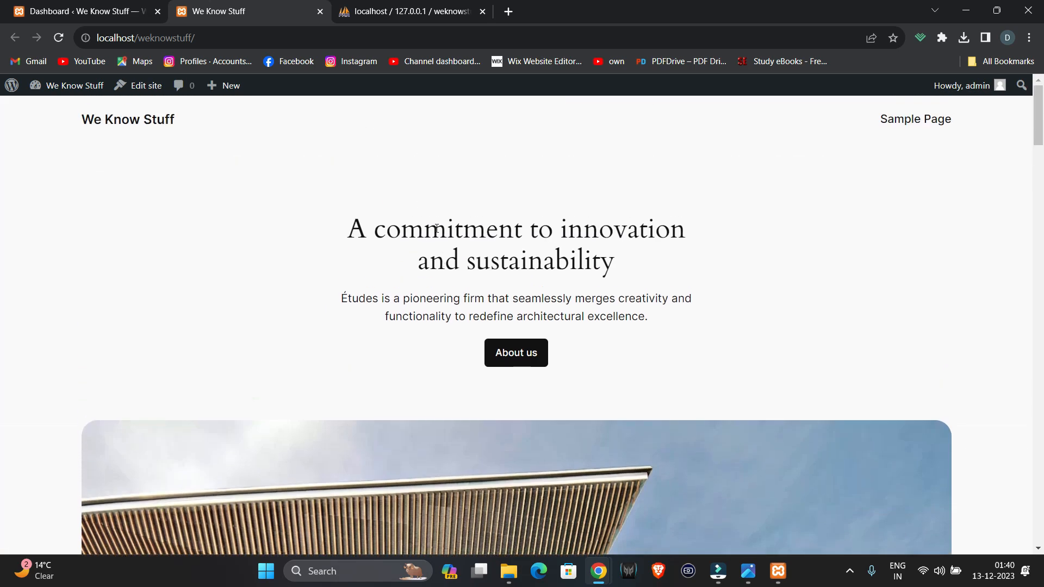
{"action": "left_click", "coordinate": [144, 7]}
{"action": "left_click", "coordinate": [266, 6]}
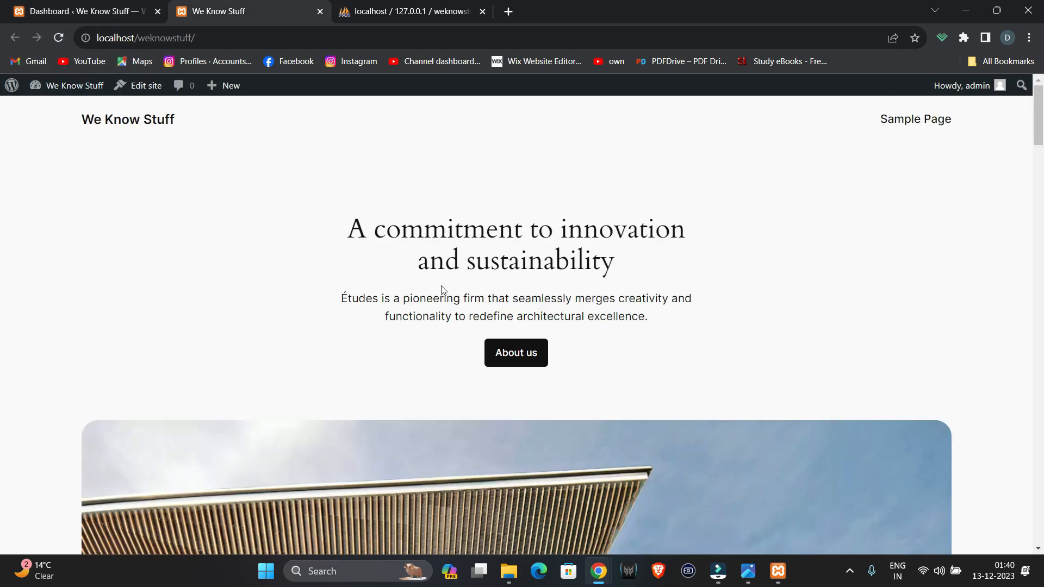
{"action": "left_click", "coordinate": [53, 7]}
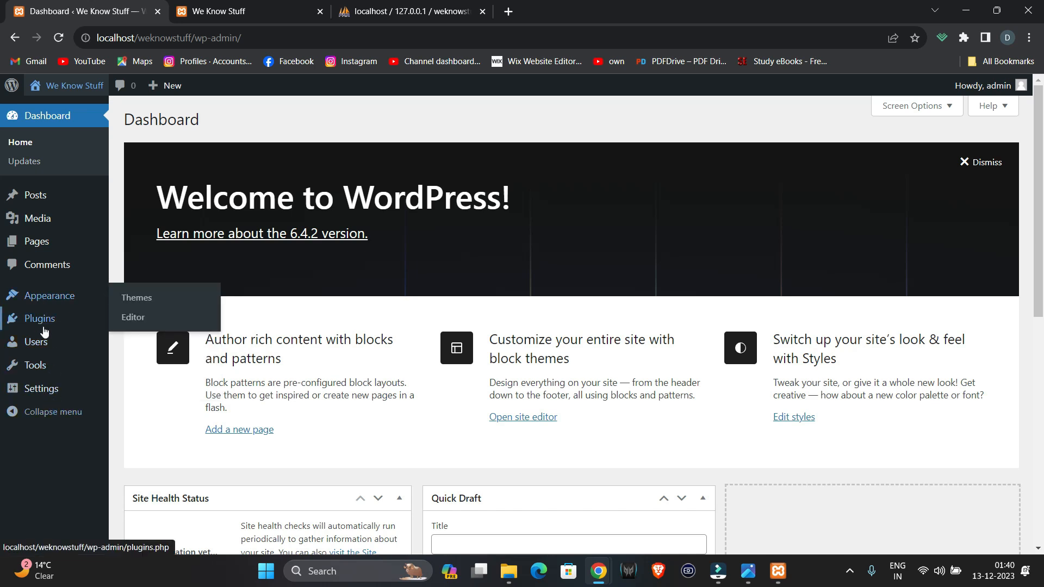
- Go to Appearance > Themes to see the three installed themes
{"action": "mouse_move", "coordinate": [45, 318]}
{"action": "left_click", "coordinate": [139, 304]}
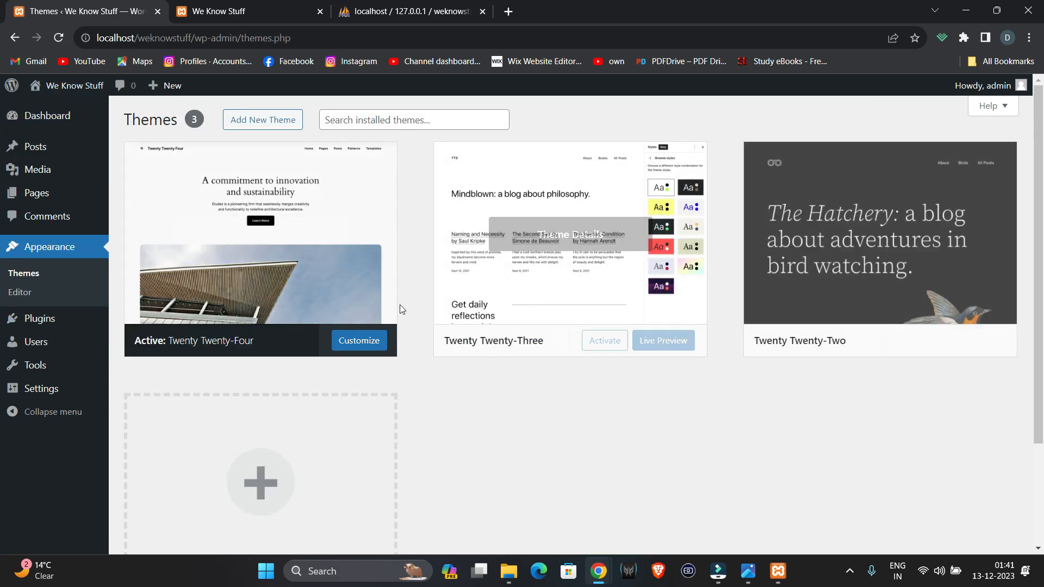
- Search new themes for 'ver', then install and activate Vertice
{"action": "left_click", "coordinate": [281, 121]}
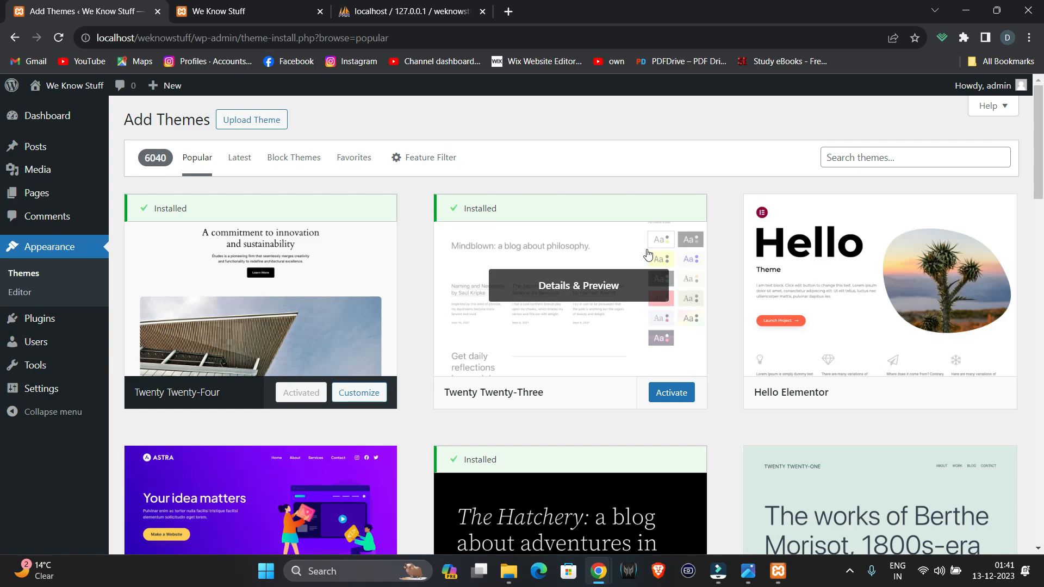
{"action": "scroll", "coordinate": [638, 293], "scroll_direction": "down", "scroll_amount": 20}
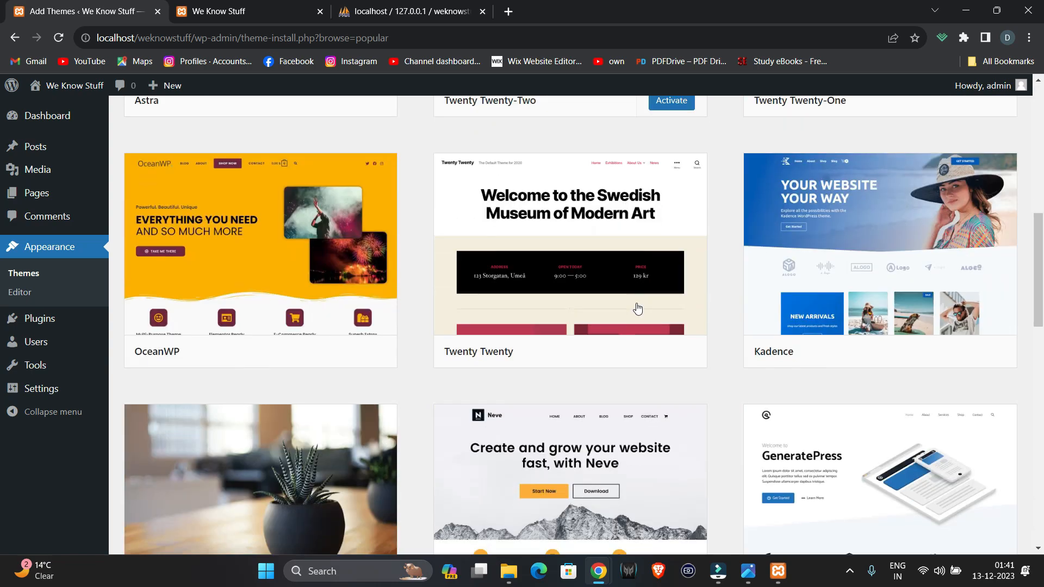
{"action": "scroll", "coordinate": [637, 303], "scroll_direction": "up", "scroll_amount": 20}
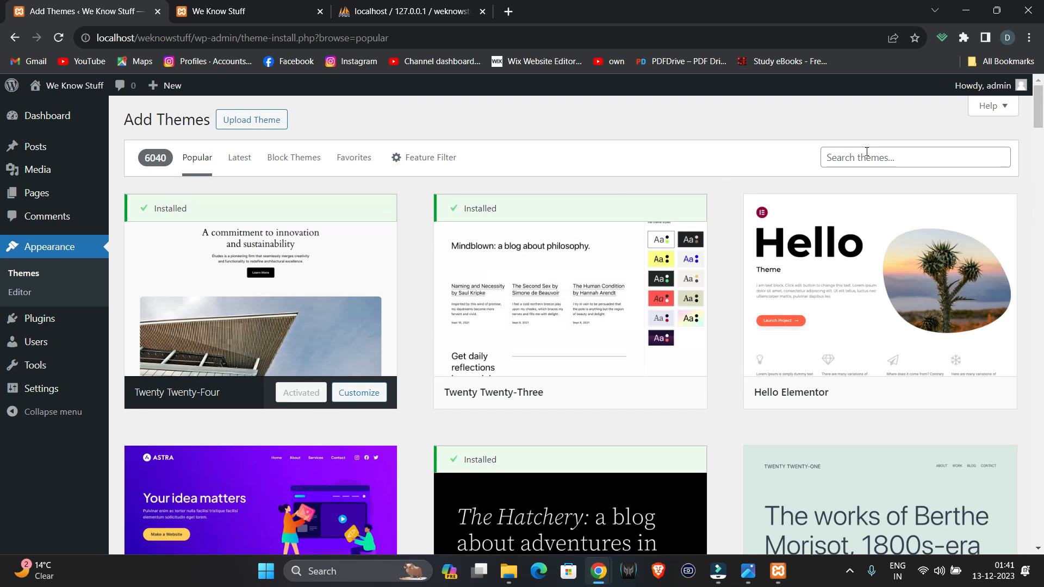
{"action": "left_click", "coordinate": [867, 152]}
{"action": "type", "text": "ver"}
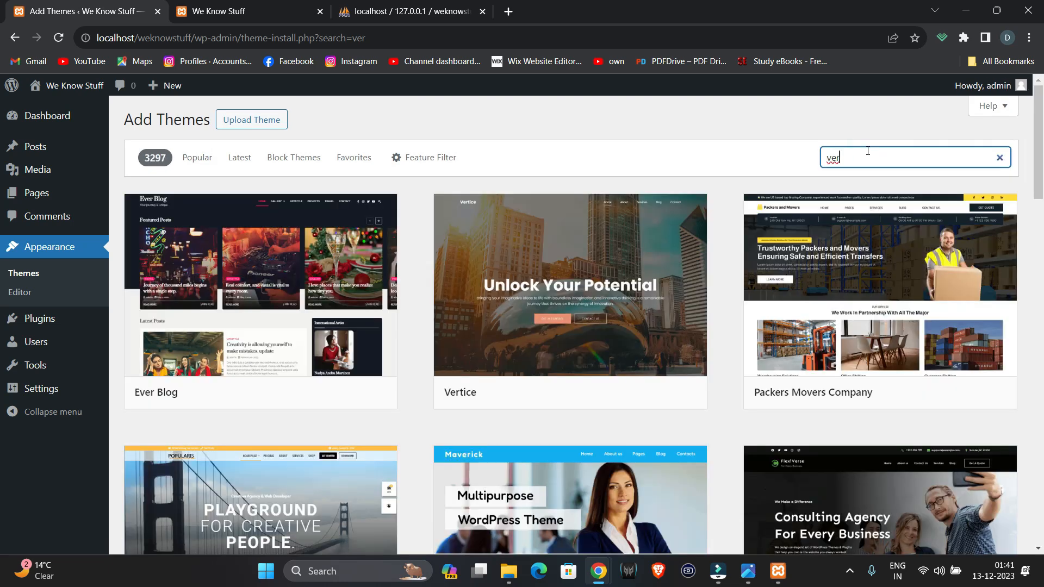
{"action": "mouse_move", "coordinate": [627, 394]}
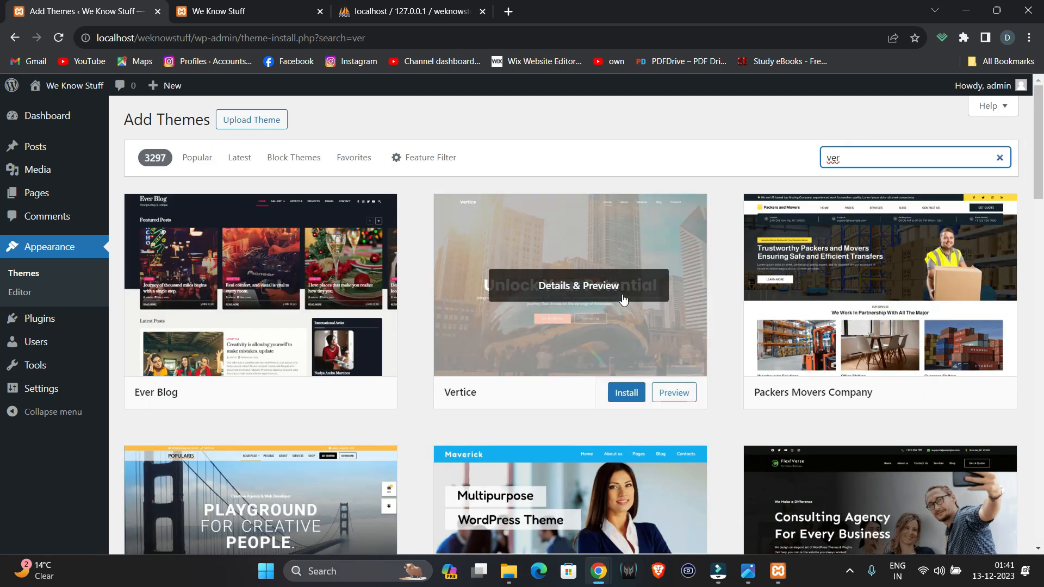
{"action": "left_click", "coordinate": [627, 394]}
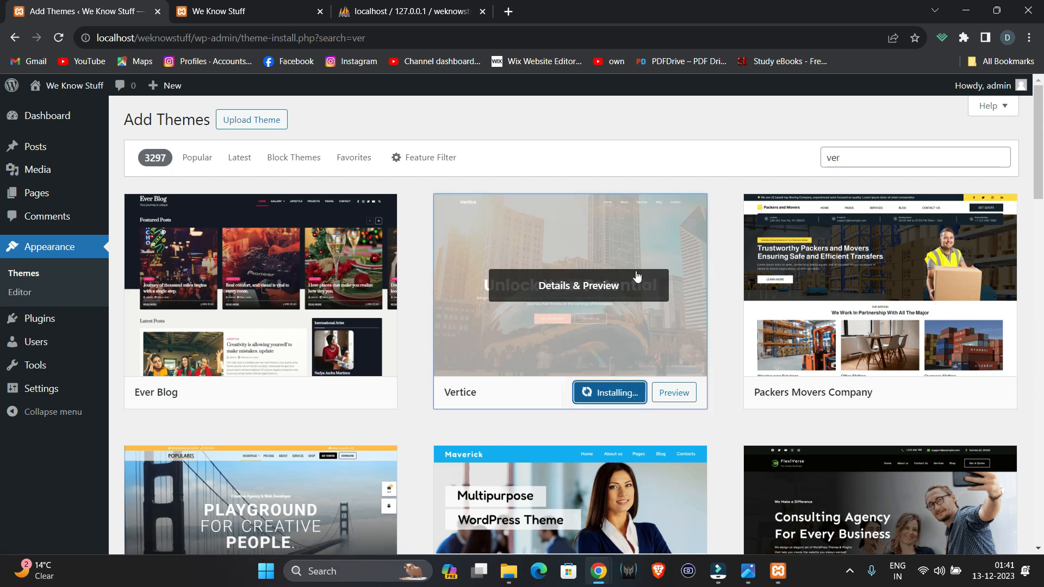
{"action": "left_click", "coordinate": [609, 393]}
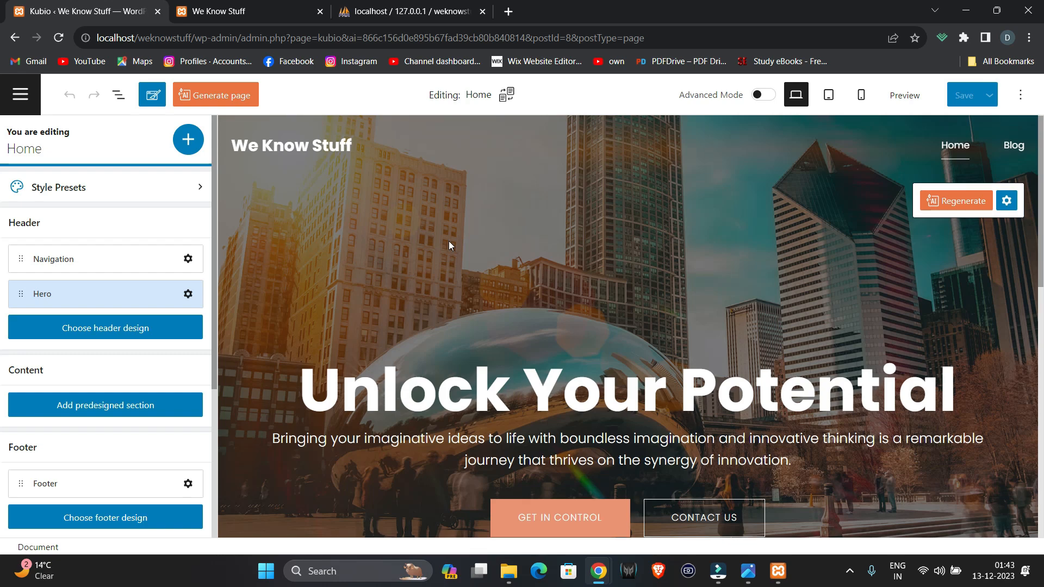
- Import the ready-made Vertice homepage content into the empty Home page
{"action": "scroll", "coordinate": [449, 240], "scroll_direction": "down", "scroll_amount": 6}
{"action": "scroll", "coordinate": [450, 245], "scroll_direction": "down", "scroll_amount": 1}
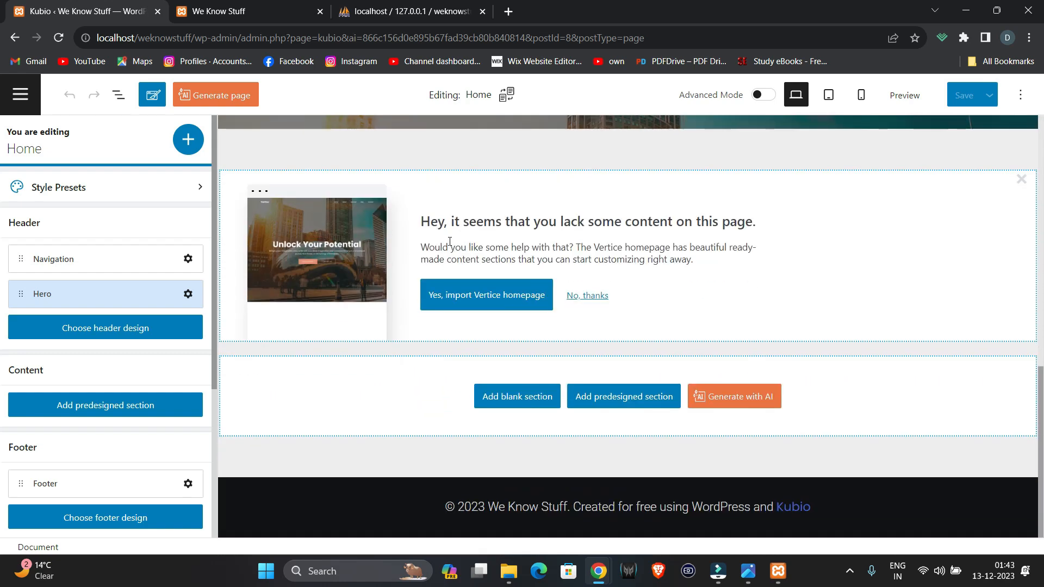
{"action": "left_click", "coordinate": [499, 300]}
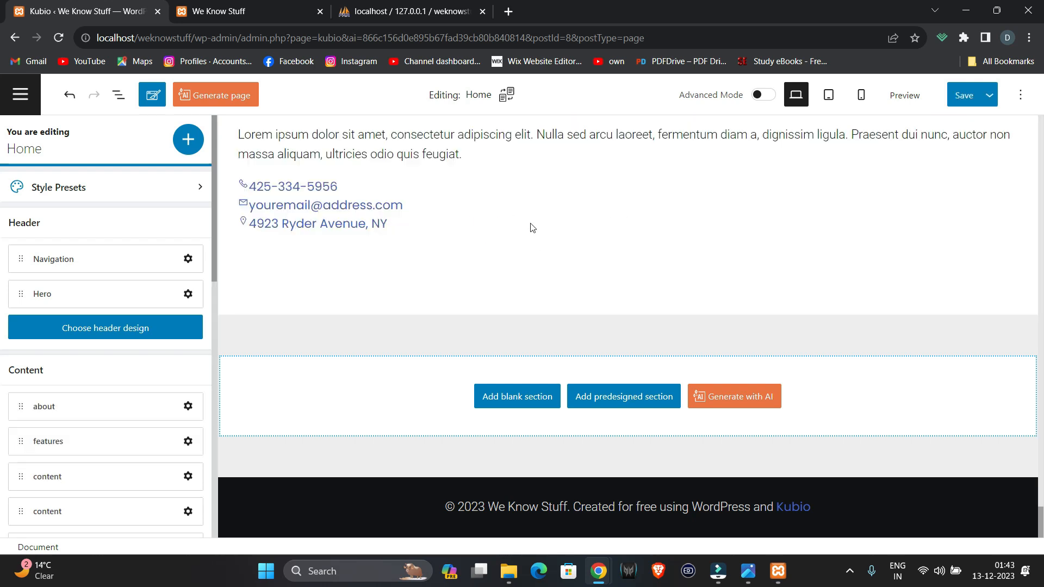
- Scroll through the imported hero, features, team and call-to-action sections, then bring up the hero's options
{"action": "scroll", "coordinate": [534, 248], "scroll_direction": "up", "scroll_amount": 15}
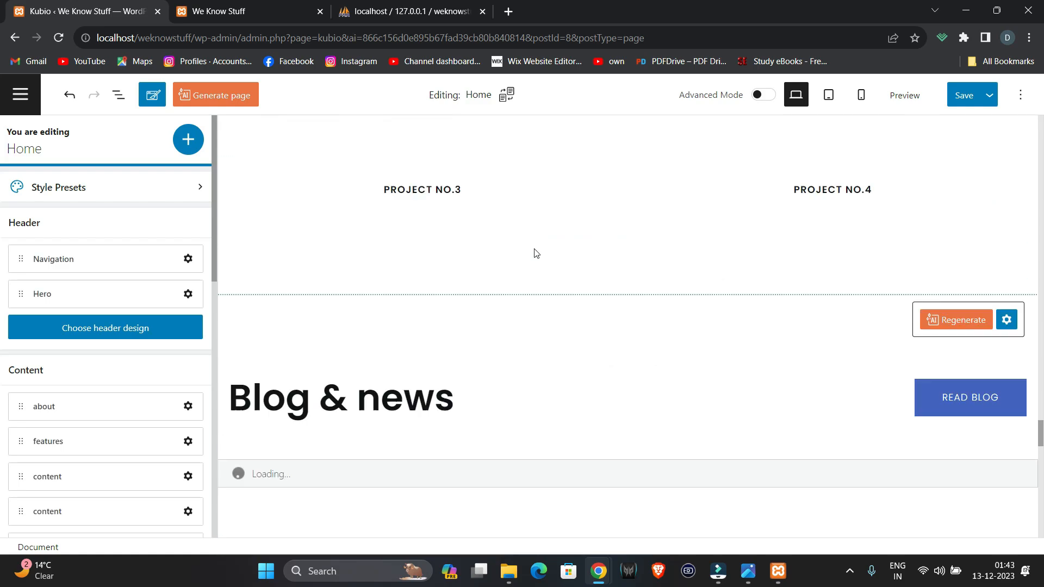
{"action": "scroll", "coordinate": [535, 251], "scroll_direction": "up", "scroll_amount": 15}
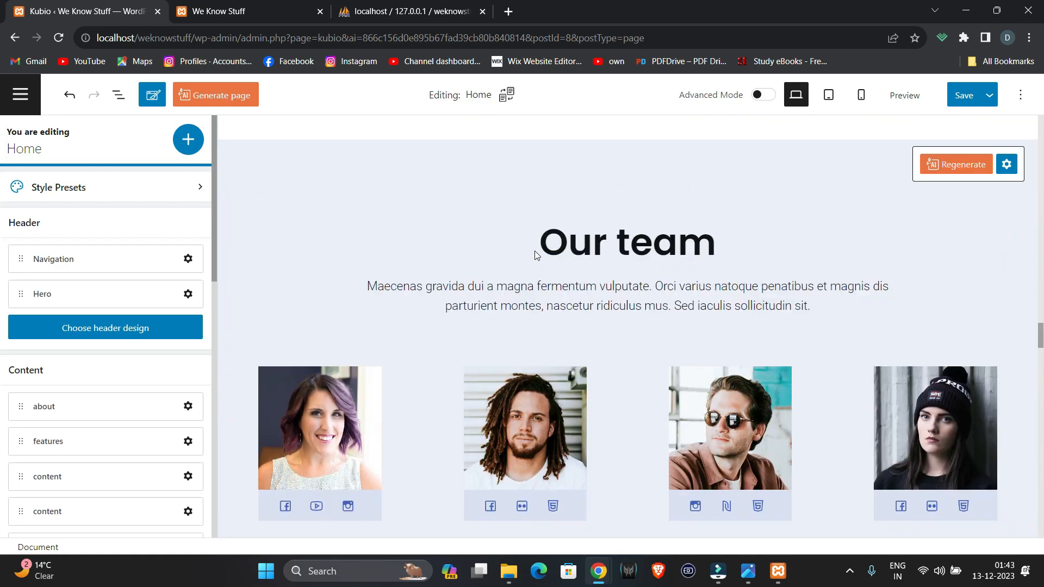
{"action": "scroll", "coordinate": [535, 254], "scroll_direction": "up", "scroll_amount": 15}
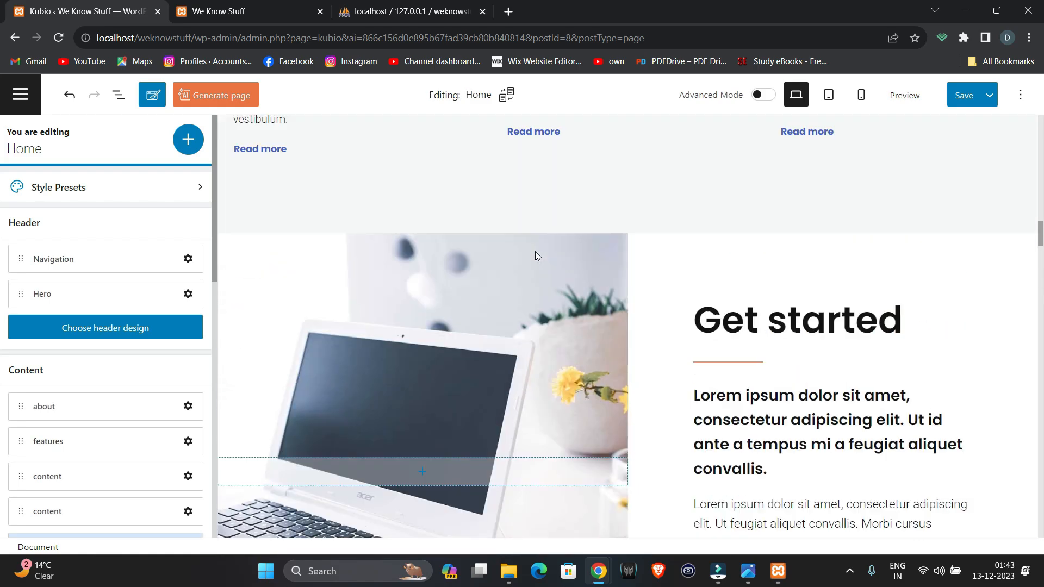
{"action": "scroll", "coordinate": [536, 253], "scroll_direction": "up", "scroll_amount": 10}
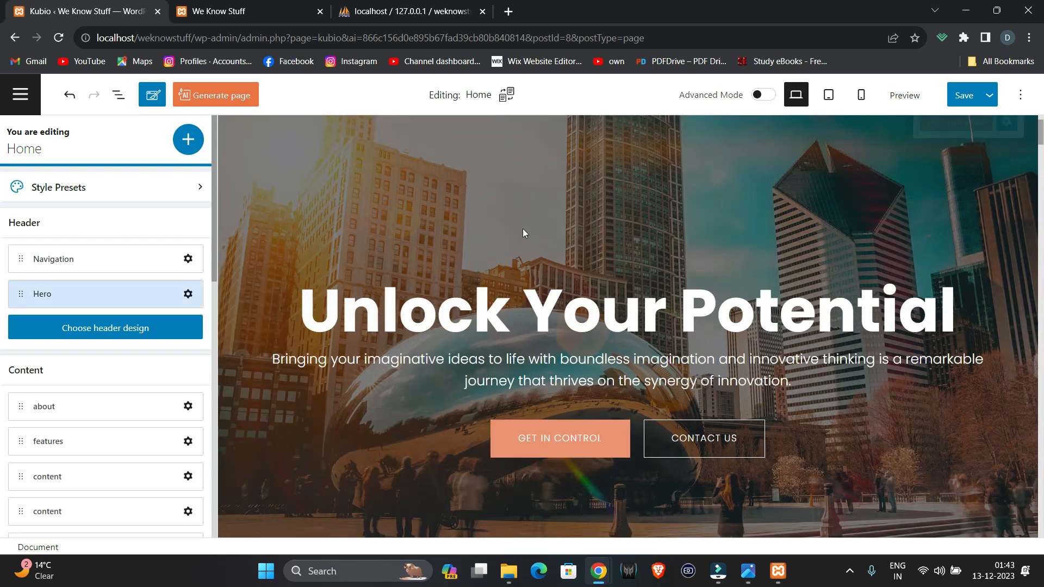
{"action": "scroll", "coordinate": [524, 233], "scroll_direction": "down", "scroll_amount": 5}
{"action": "scroll", "coordinate": [524, 233], "scroll_direction": "down", "scroll_amount": 5}
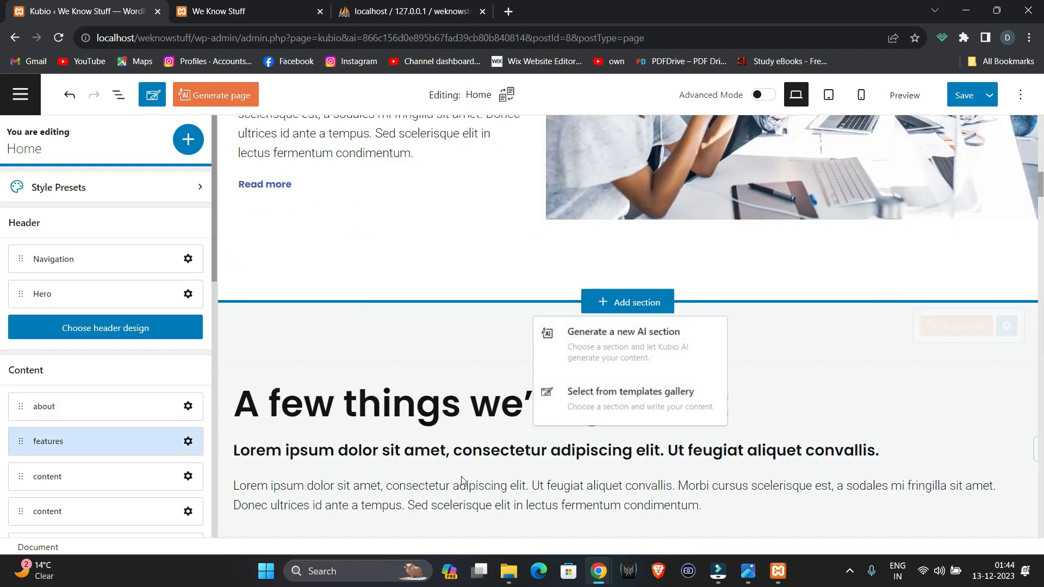
{"action": "scroll", "coordinate": [489, 409], "scroll_direction": "down", "scroll_amount": 5}
{"action": "scroll", "coordinate": [489, 409], "scroll_direction": "down", "scroll_amount": 15}
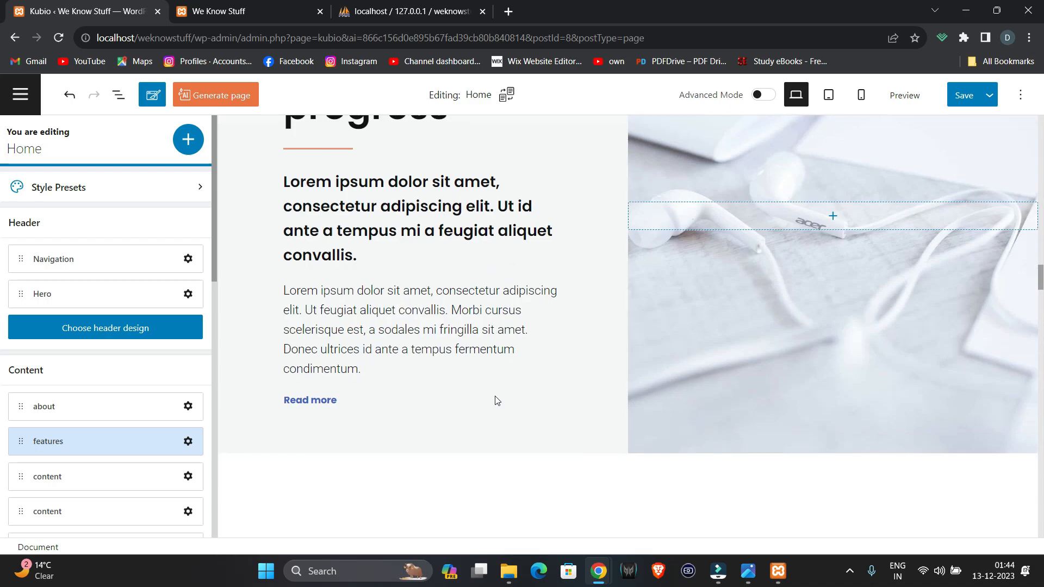
{"action": "scroll", "coordinate": [495, 401], "scroll_direction": "down", "scroll_amount": 10}
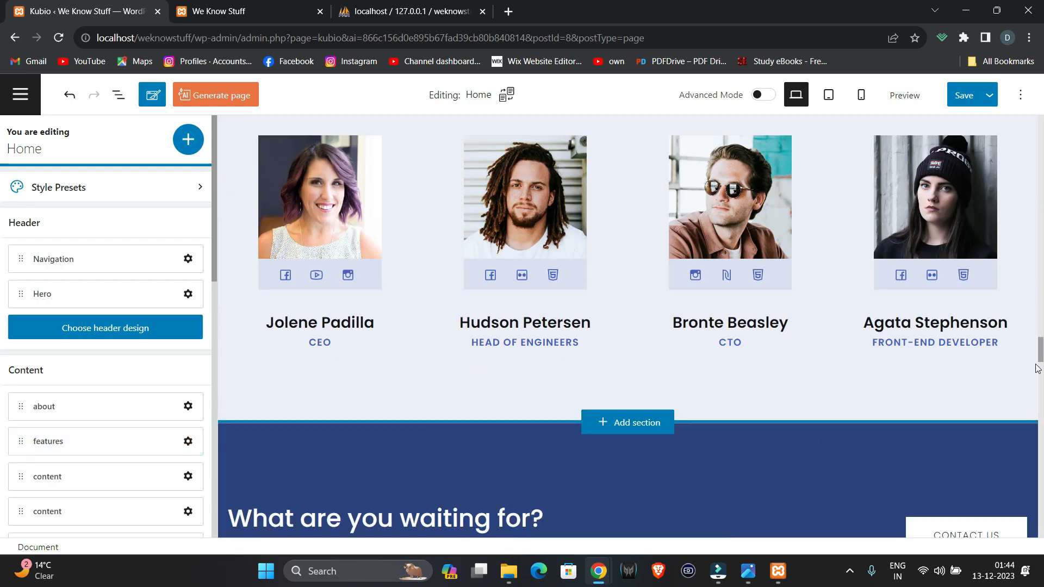
{"action": "scroll", "coordinate": [1035, 326], "scroll_direction": "up", "scroll_amount": 2}
{"action": "left_click_drag", "start_coordinate": [1033, 307], "coordinate": [1002, 104]}
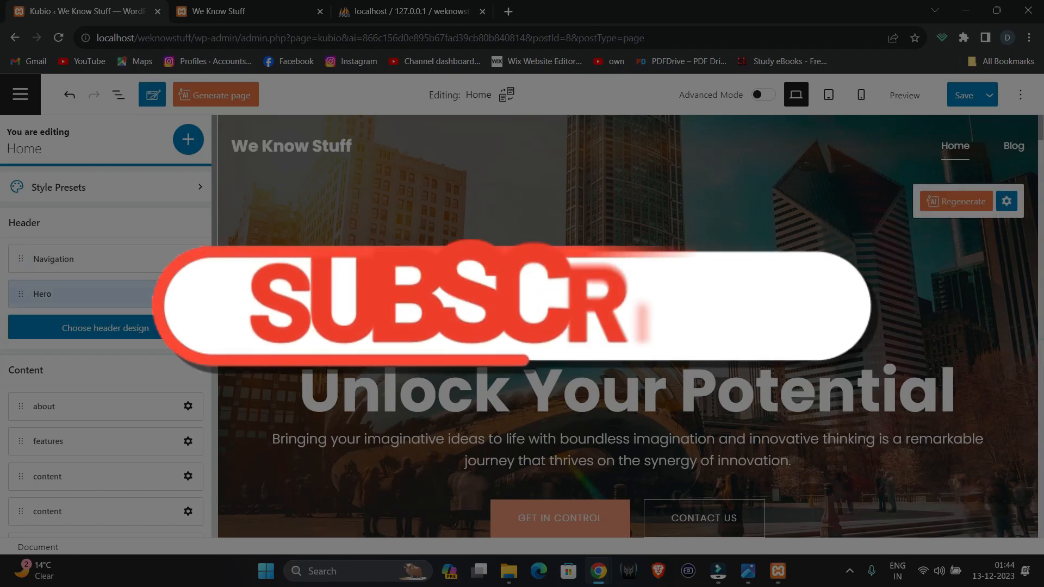
{"action": "right_click", "coordinate": [445, 337]}
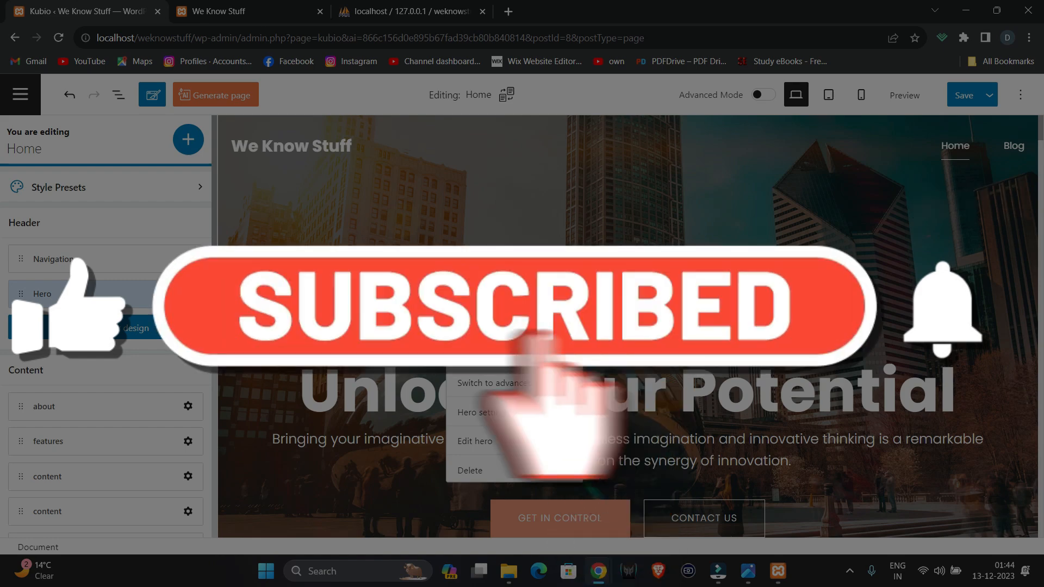
- Open the hero's background settings and start choosing a new background image
{"action": "left_click", "coordinate": [484, 413]}
{"action": "left_click", "coordinate": [158, 192]}
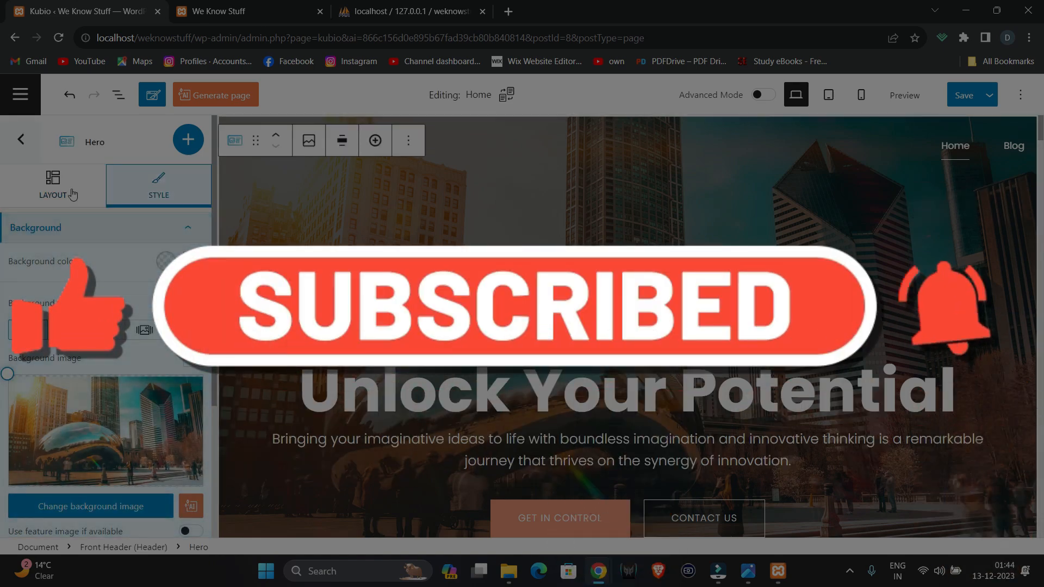
{"action": "left_click", "coordinate": [32, 142]}
{"action": "right_click", "coordinate": [446, 292]}
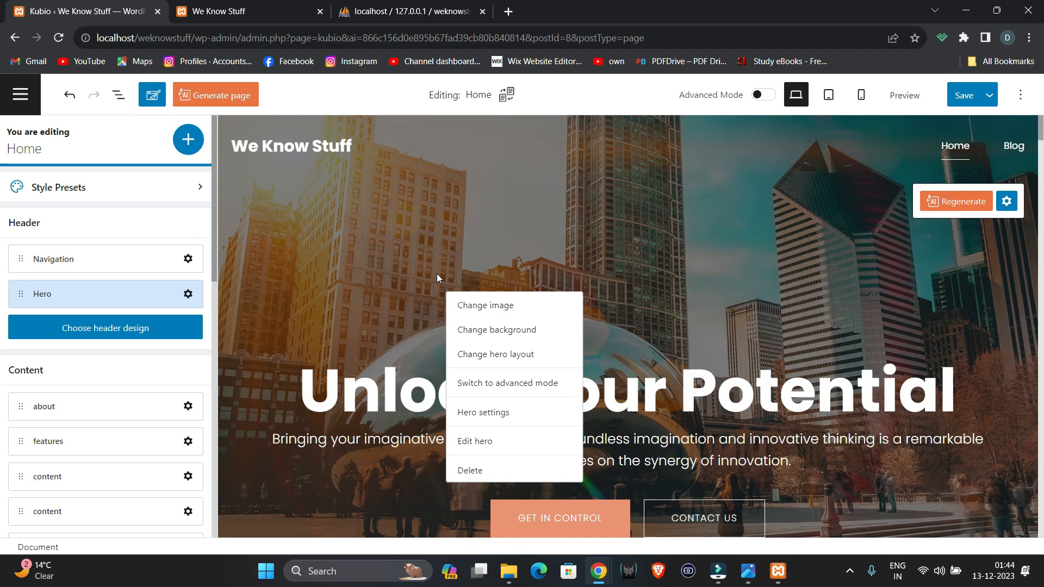
{"action": "left_click", "coordinate": [466, 327]}
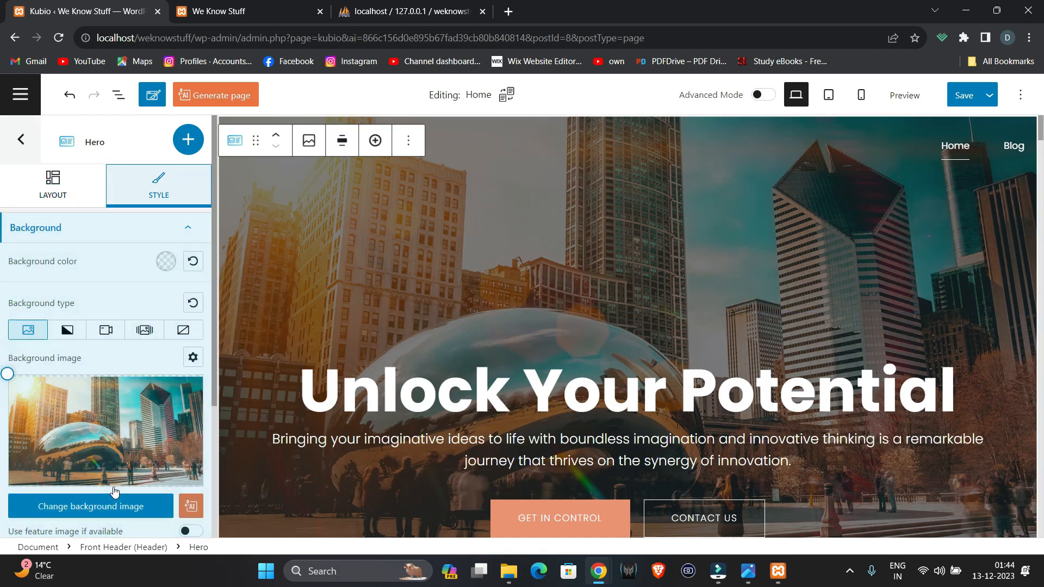
{"action": "left_click", "coordinate": [109, 509]}
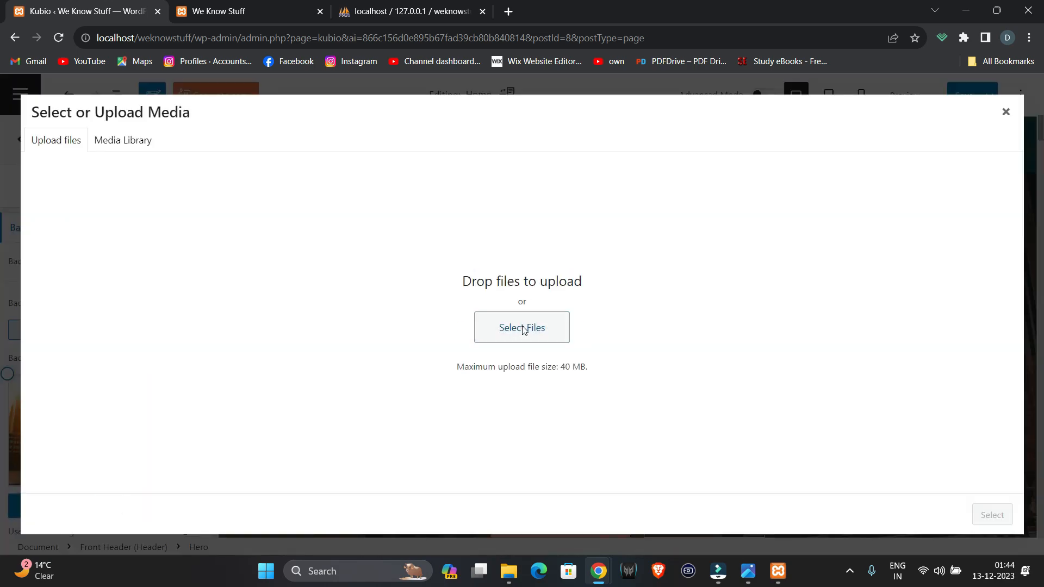
- Upload the starry night-sky JPG from Downloads and set it as the hero background
{"action": "left_click", "coordinate": [523, 330]}
{"action": "left_click", "coordinate": [66, 173]}
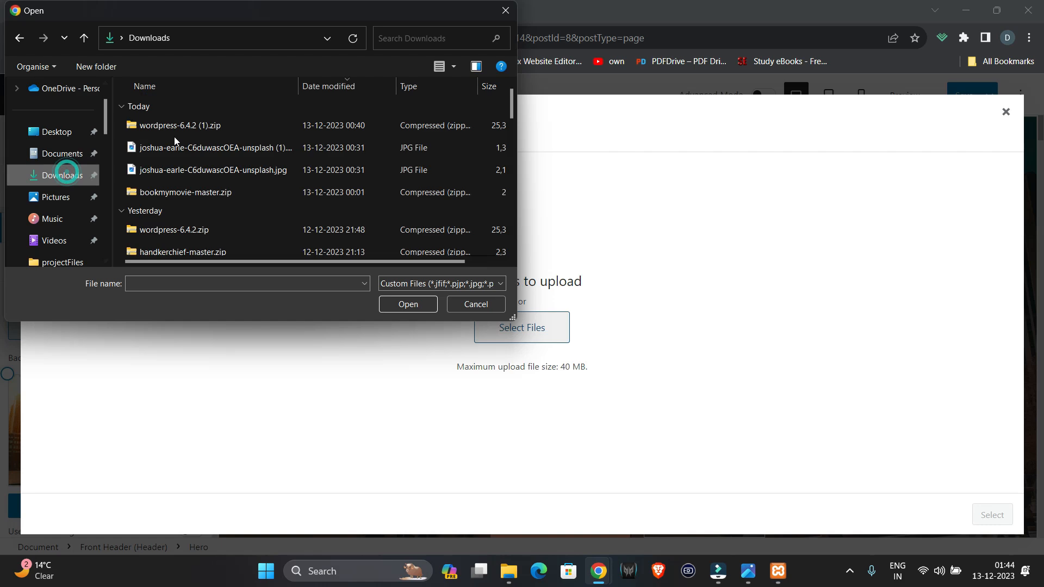
{"action": "left_click", "coordinate": [185, 151]}
{"action": "left_click", "coordinate": [418, 303]}
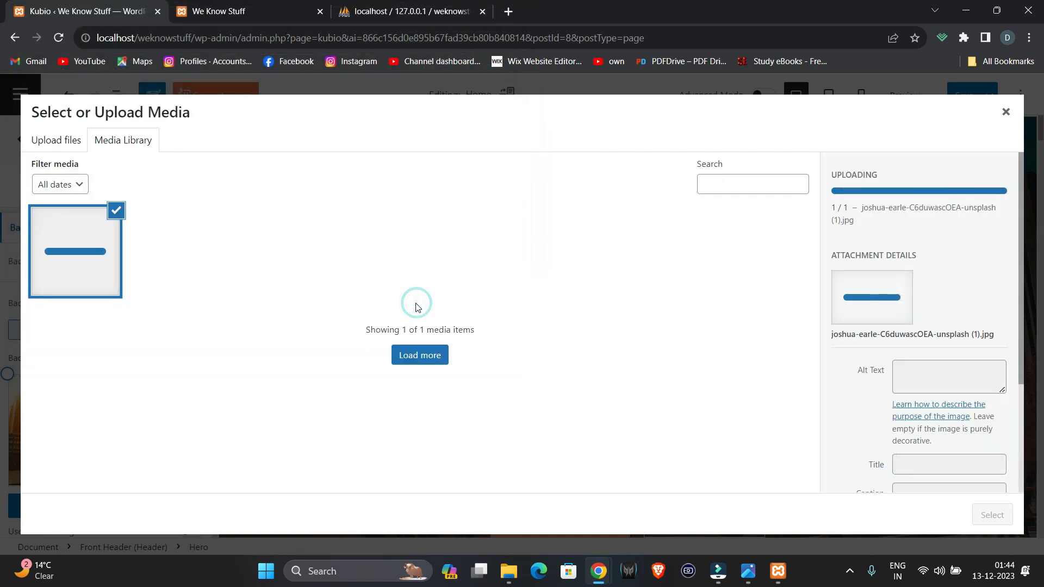
{"action": "left_click", "coordinate": [993, 515]}
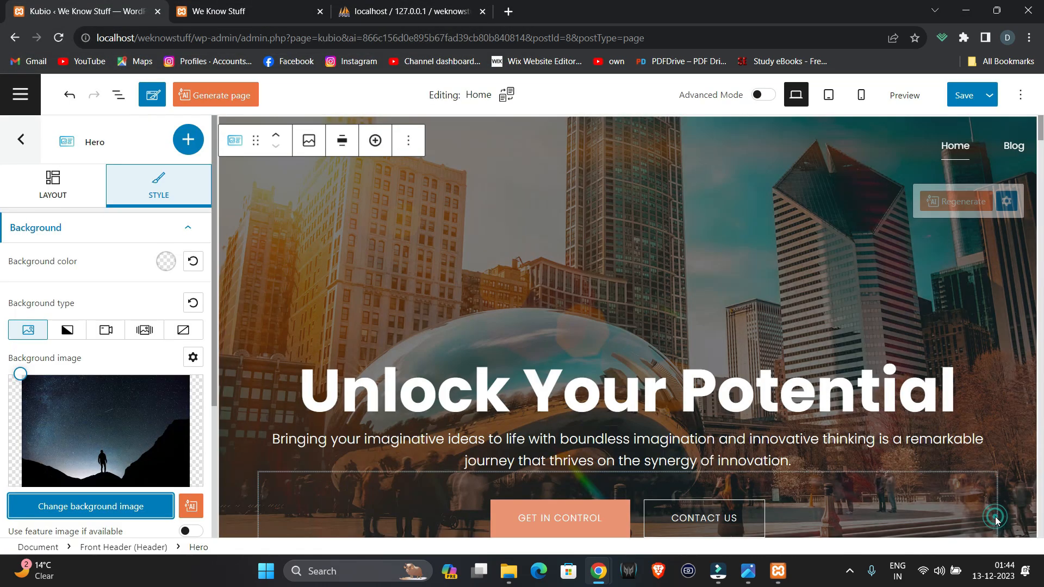
- Review the new hero background and select the header navigation menu
{"action": "scroll", "coordinate": [575, 338], "scroll_direction": "down", "scroll_amount": 5}
{"action": "scroll", "coordinate": [578, 346], "scroll_direction": "up", "scroll_amount": 5}
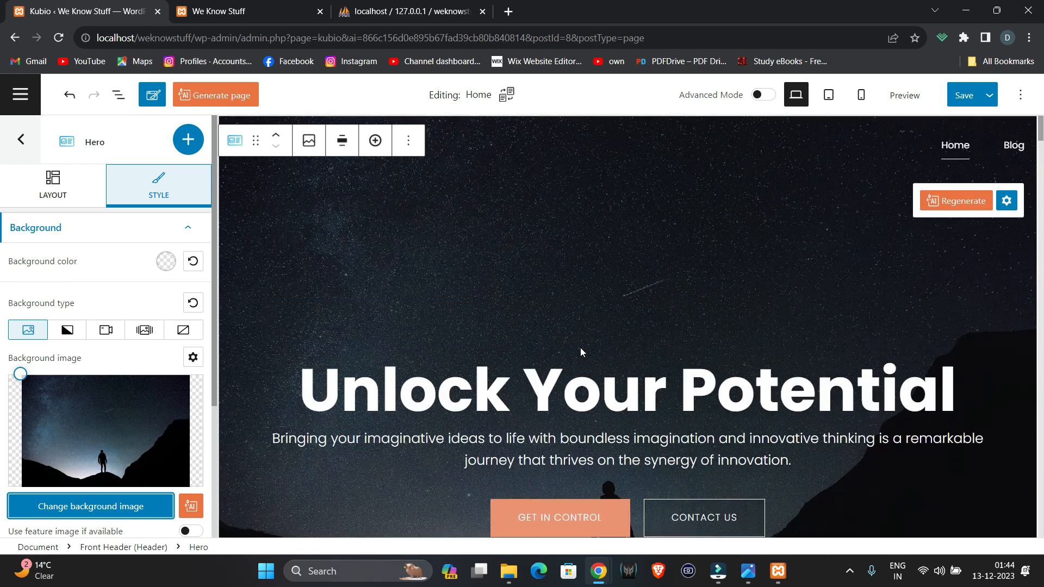
{"action": "left_click", "coordinate": [953, 156]}
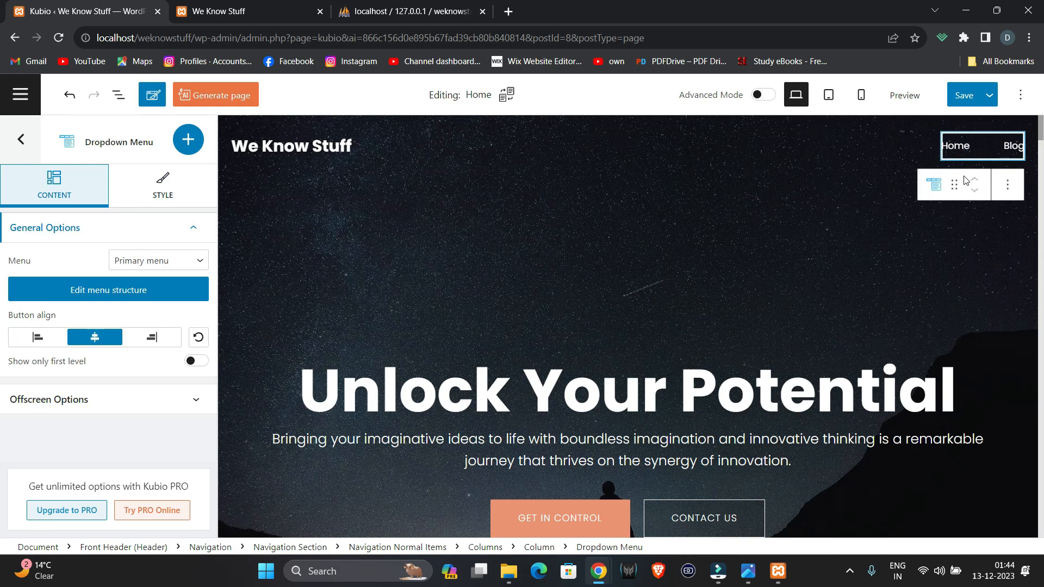
- Add a 'LATEST TECH' item to the primary navigation menu
{"action": "left_click", "coordinate": [142, 296]}
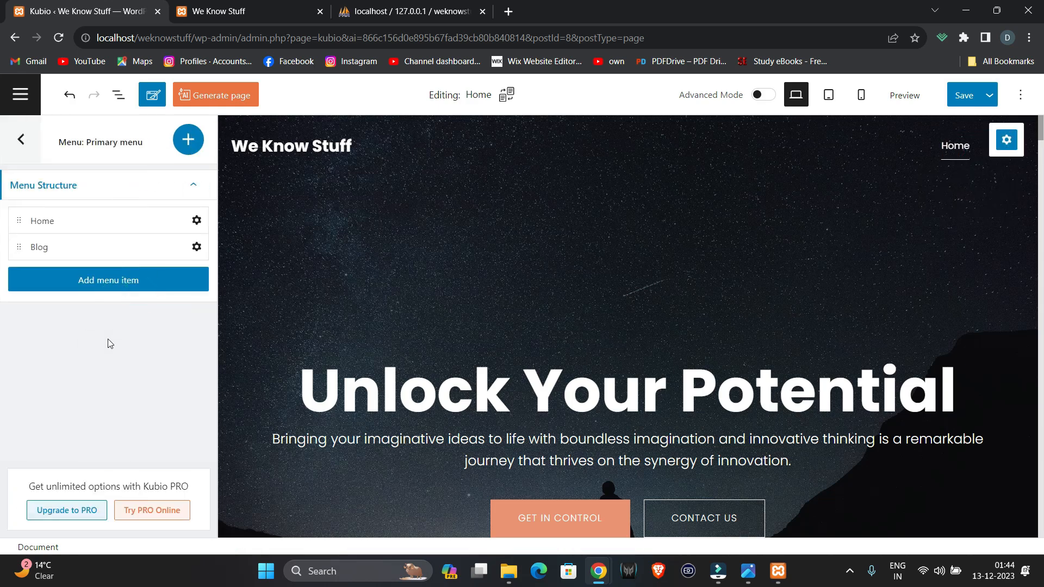
{"action": "left_click", "coordinate": [90, 288]}
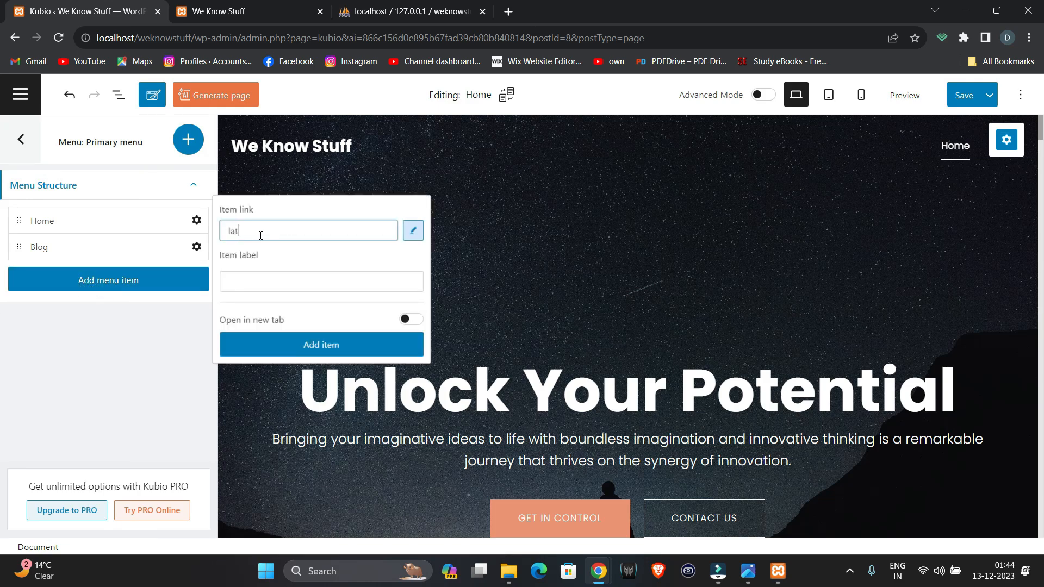
{"action": "key", "text": "BackSpace"}
{"action": "key", "text": "BackSpace"}
{"action": "key", "text": "BackSpace"}
{"action": "key", "text": "BackSpace"}
{"action": "key", "text": "BackSpace"}
{"action": "key", "text": "Caps_Lock"}
{"action": "type", "text": "LATEST TE"}
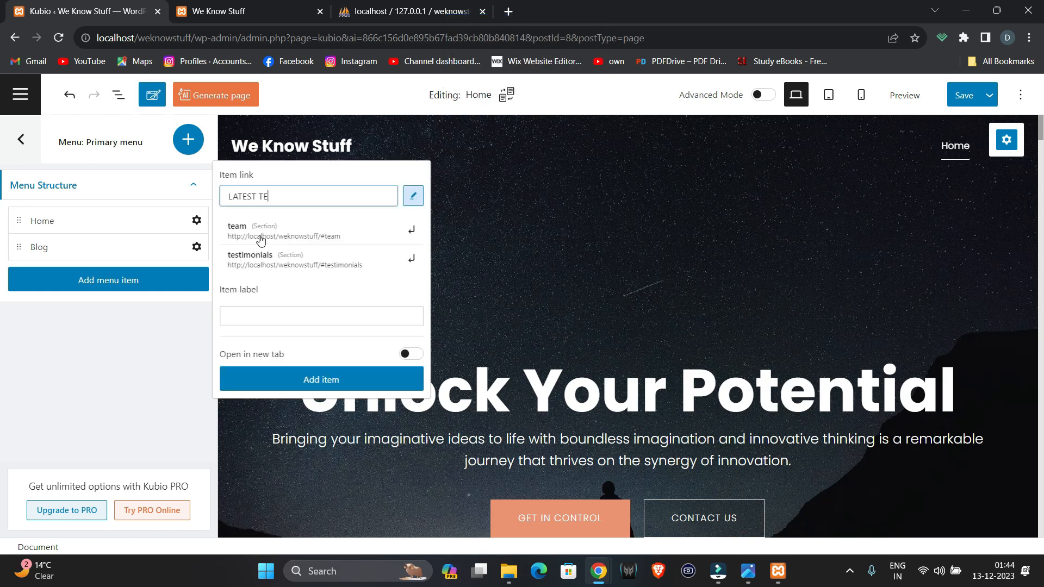
{"action": "type", "text": "CH"}
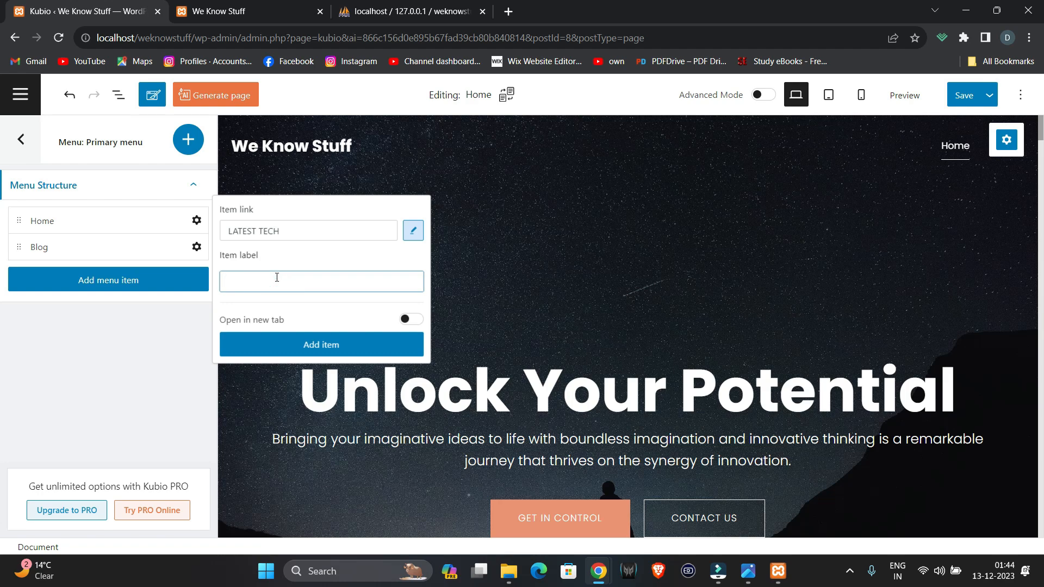
{"action": "key", "text": "Return"}
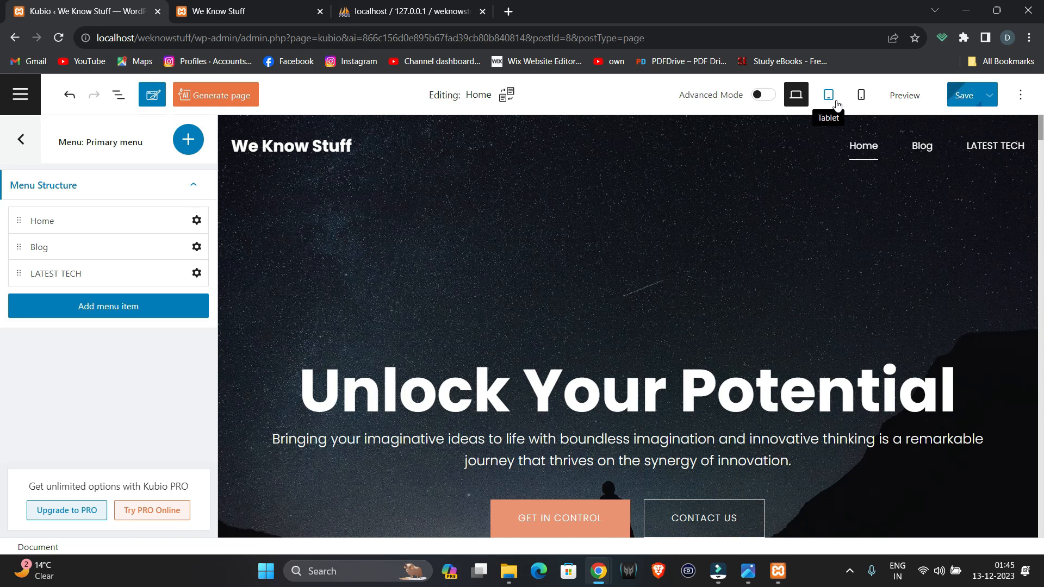
- Check the page at tablet size and view the live site preview
{"action": "left_click", "coordinate": [829, 95]}
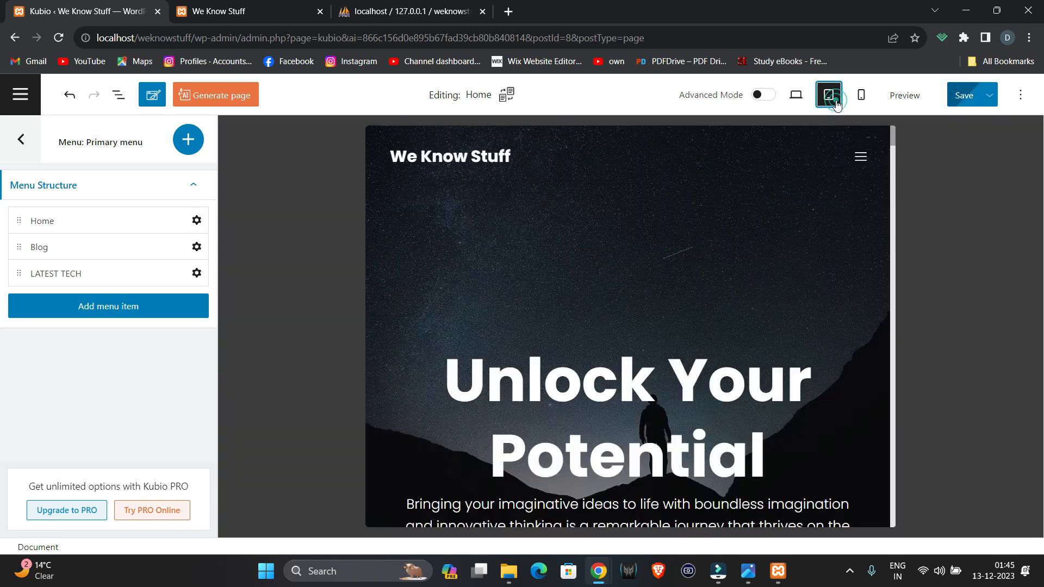
{"action": "left_click", "coordinate": [905, 95]}
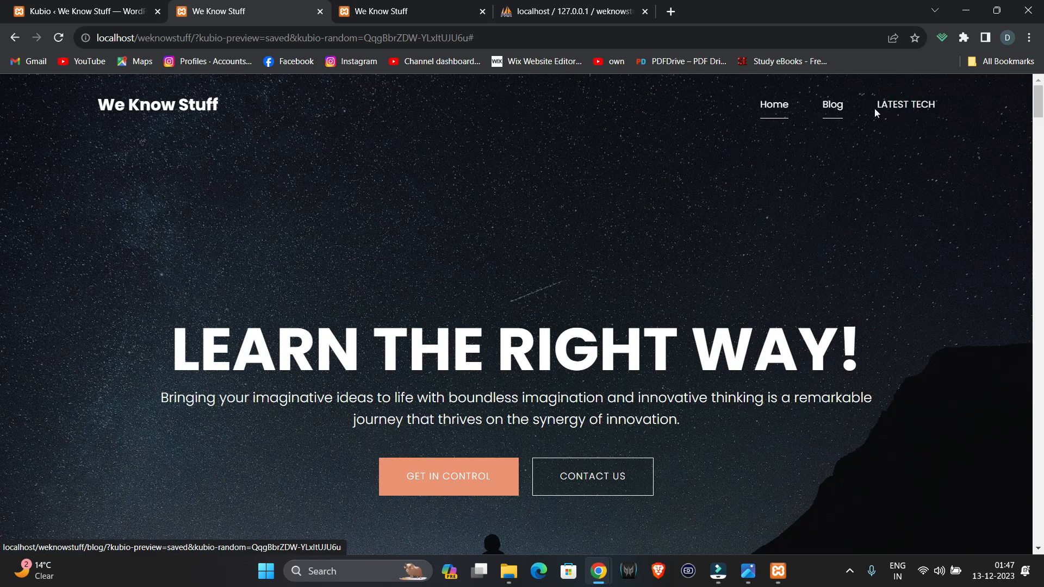
{"action": "scroll", "coordinate": [893, 120], "scroll_direction": "down", "scroll_amount": 8}
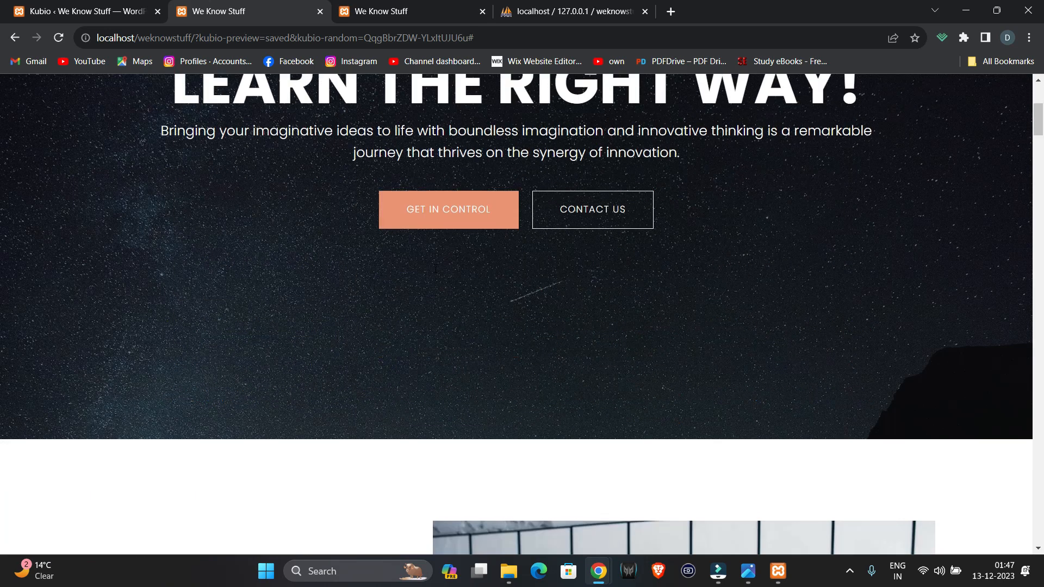